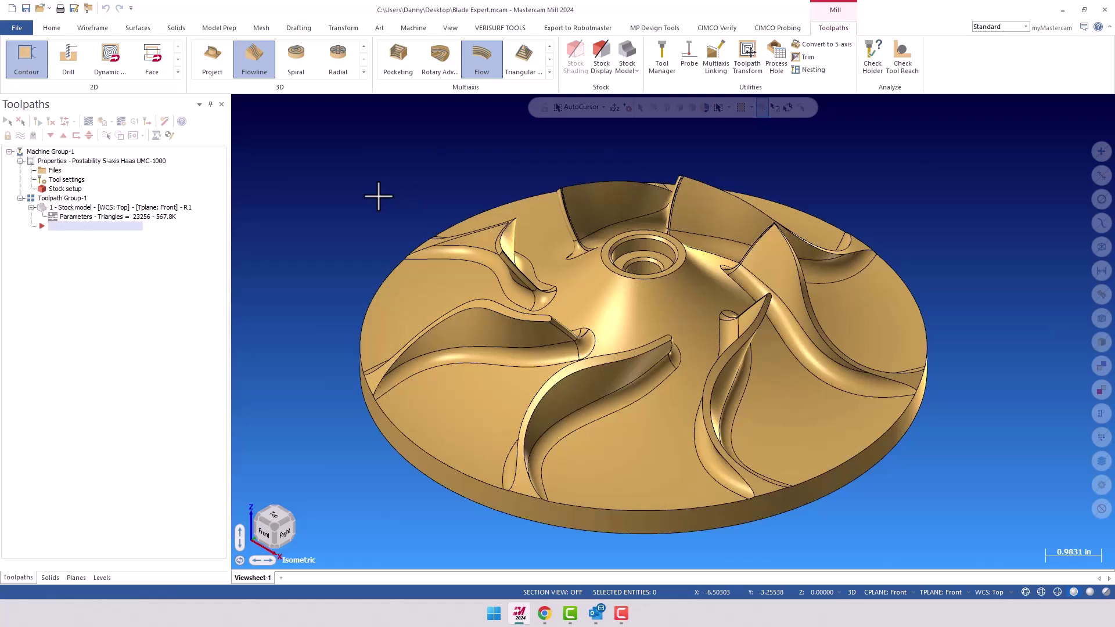
# Show the existing stock model over the impeller and inspect it from above.
pyautogui.click(95, 208)
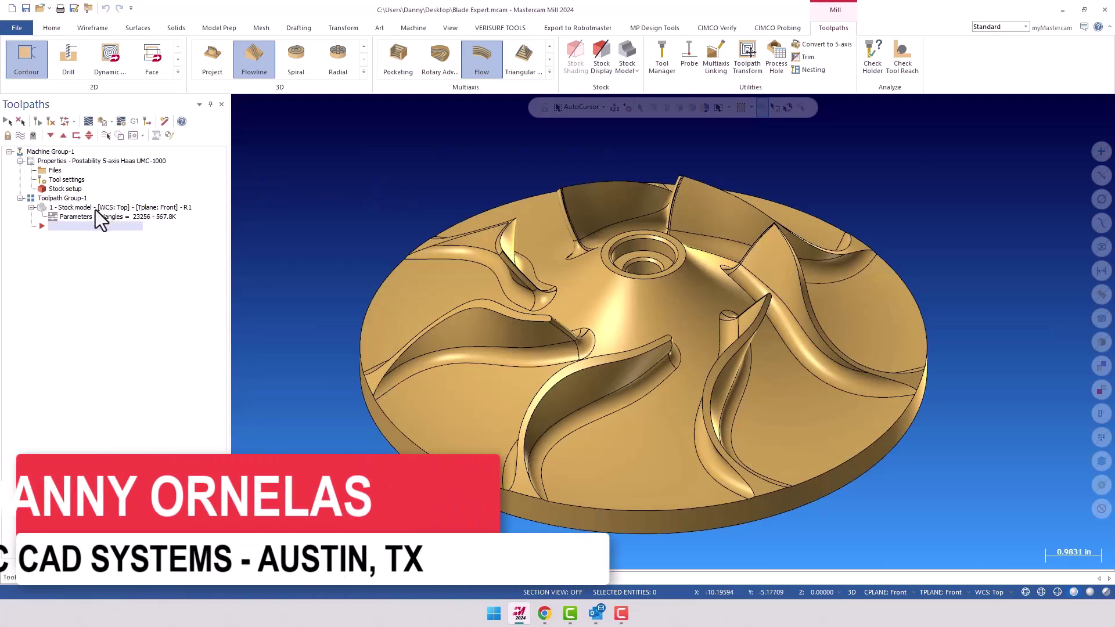
pyautogui.click(22, 136)
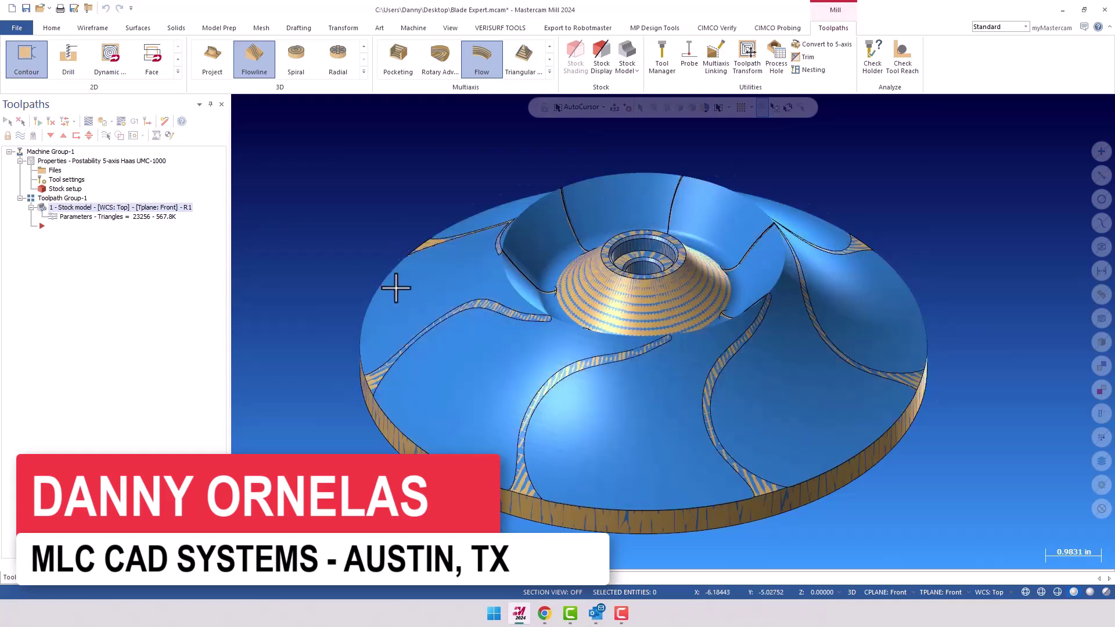
pyautogui.moveTo(395, 292); pyautogui.dragTo(356, 279, button='middle')
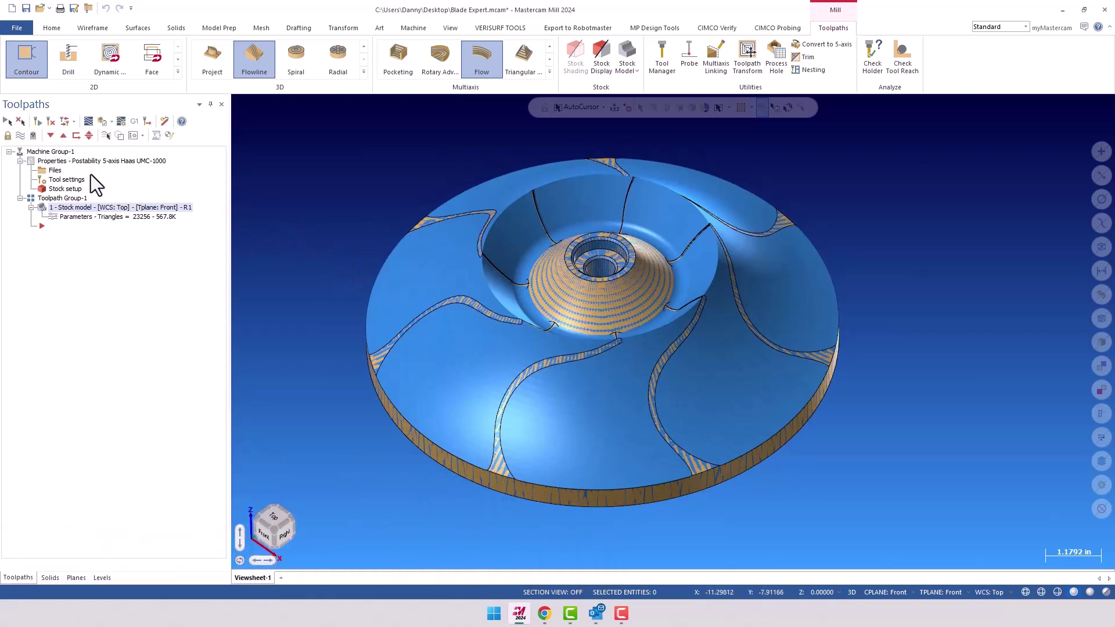
pyautogui.click(20, 139)
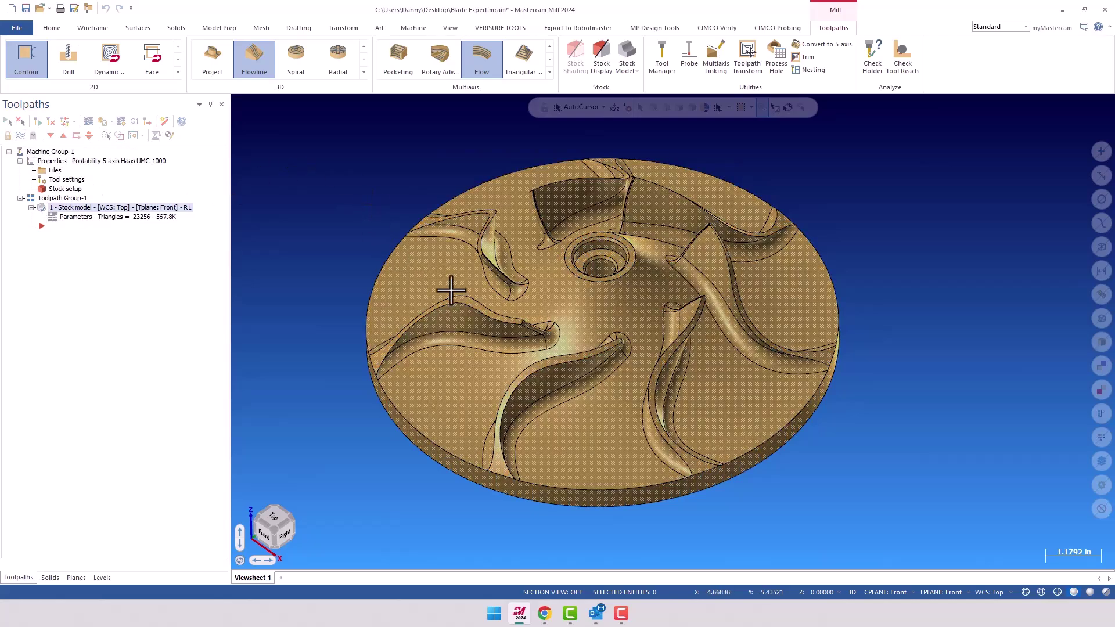
# Select the part's tool 1, the 5/8 BULL ENDMILL 0.0625 RAD, from the tool manager.
pyautogui.click(665, 71)
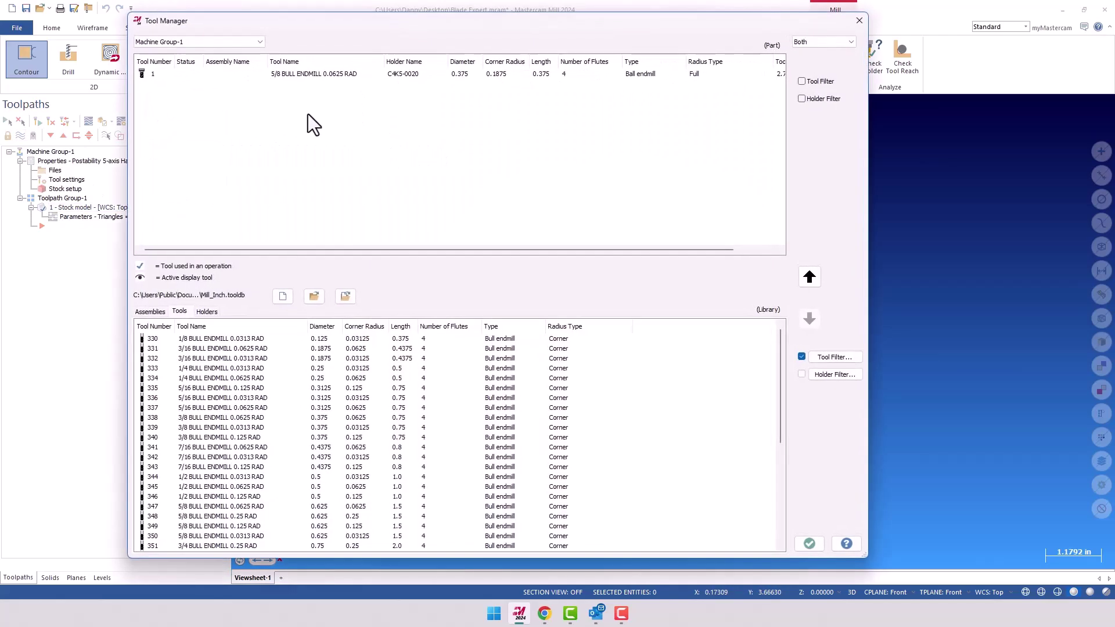
pyautogui.click(297, 74)
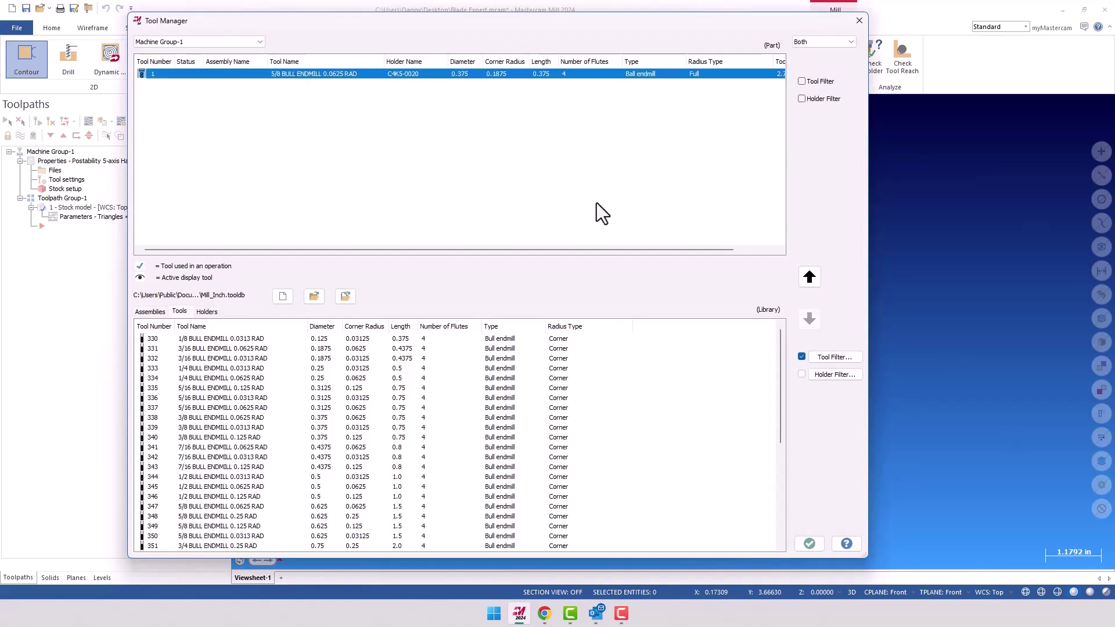
pyautogui.click(809, 543)
pyautogui.scroll(-2, 496, 221)
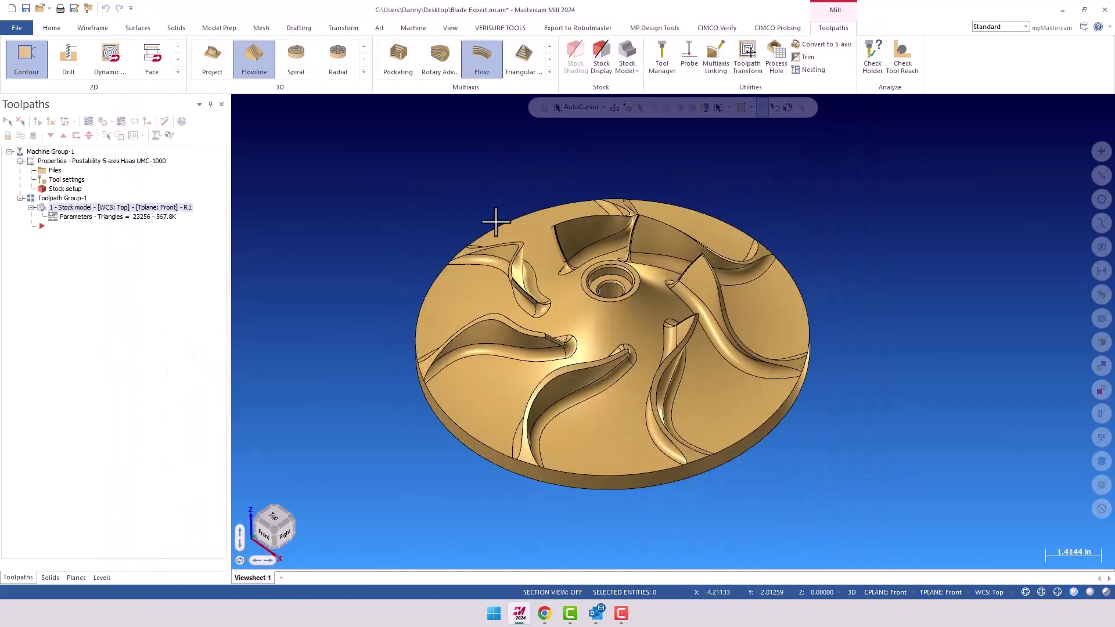
pyautogui.scroll(1, 496, 221)
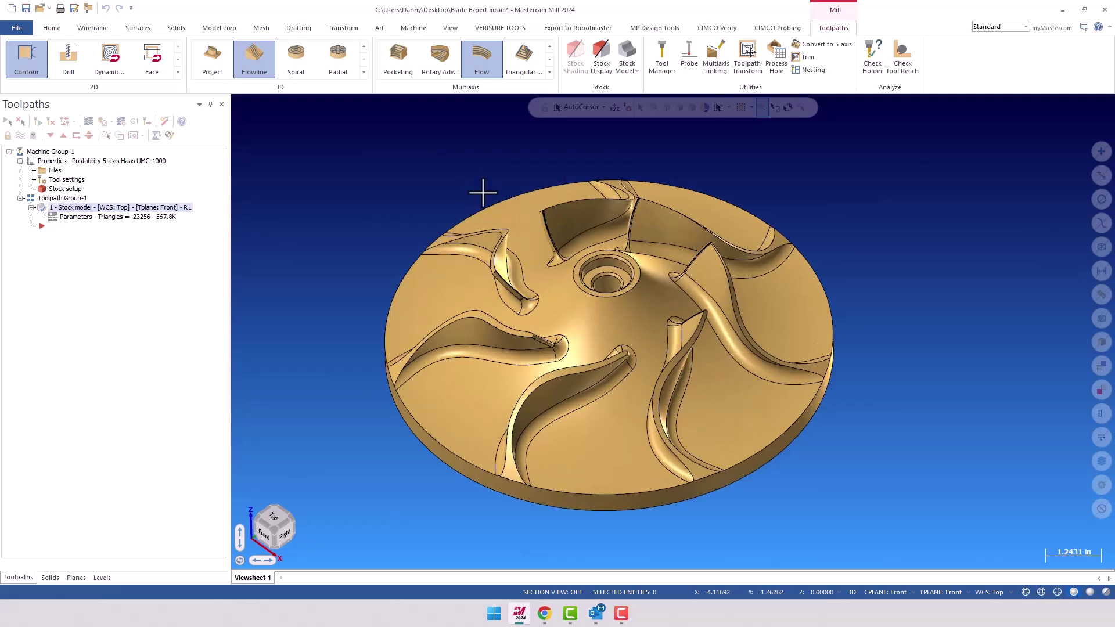
# Start a new Blade Expert multiaxis toolpath from the Multiaxis gallery.
pyautogui.click(550, 72)
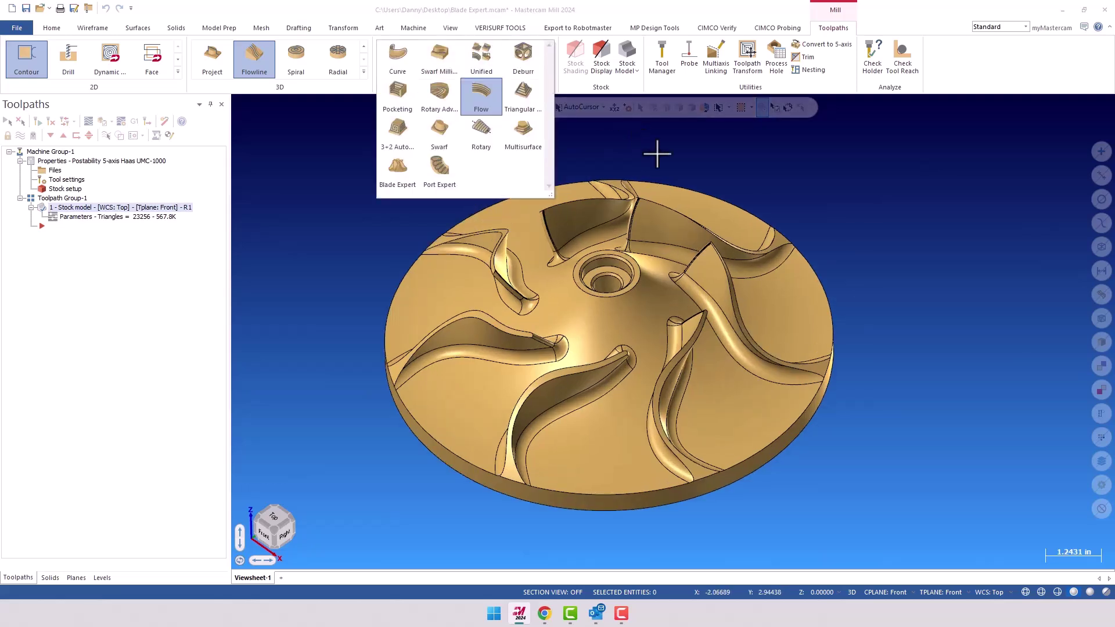
pyautogui.click(397, 172)
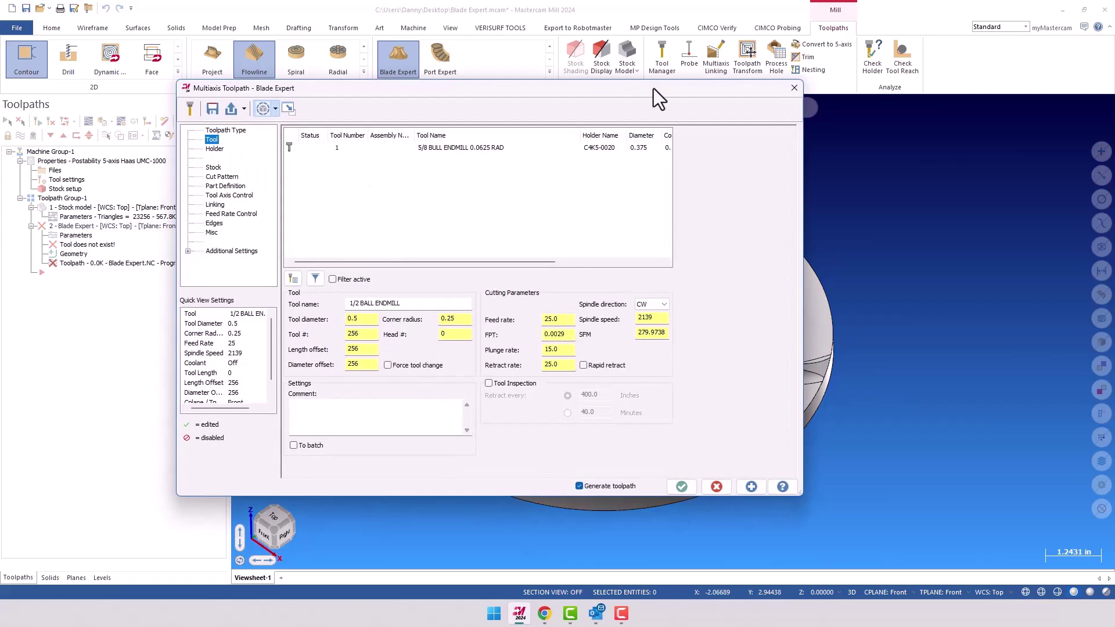
pyautogui.moveTo(654, 90); pyautogui.dragTo(322, 224)
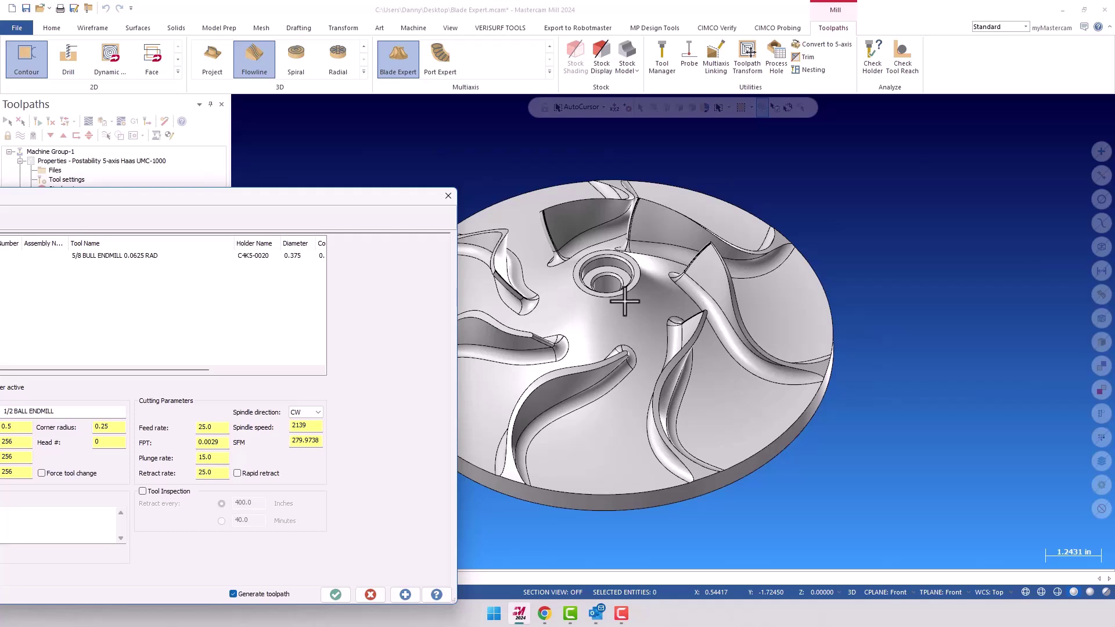
pyautogui.moveTo(353, 201); pyautogui.dragTo(782, 111)
# Assign the 5/8 BULL ENDMILL 0.0625 RAD tool and take the stock from stock model R1.
pyautogui.click(571, 166)
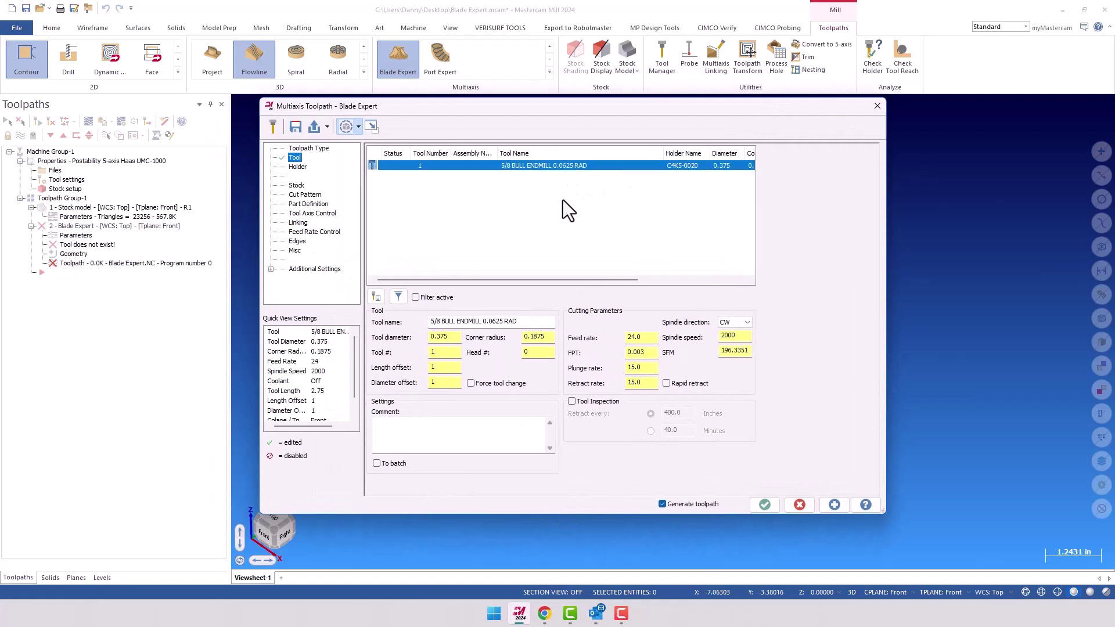
pyautogui.click(295, 169)
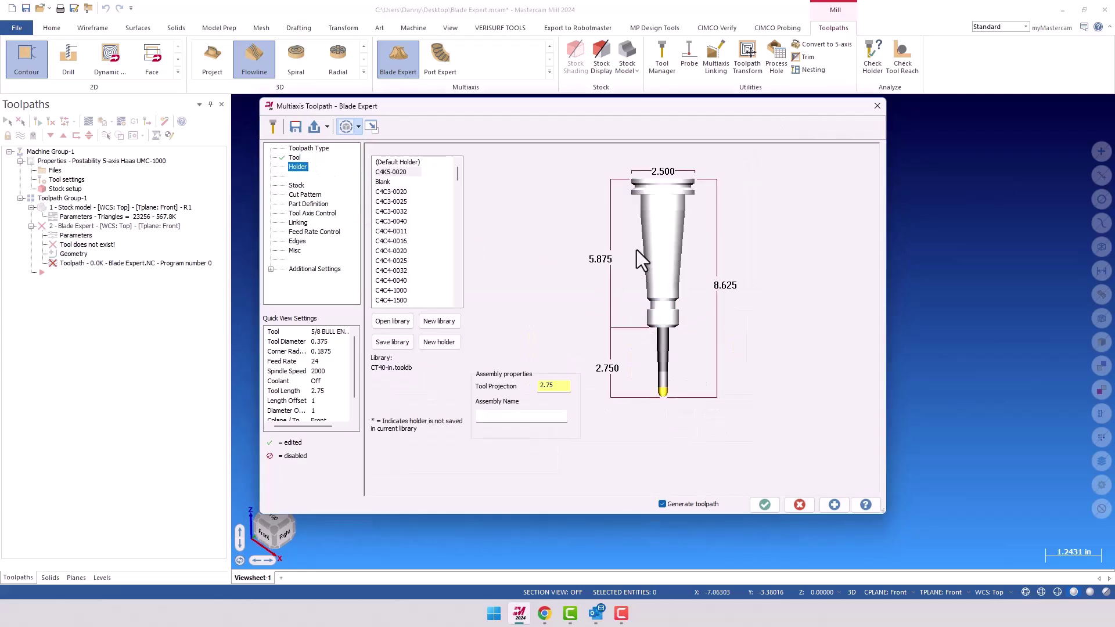
pyautogui.click(296, 185)
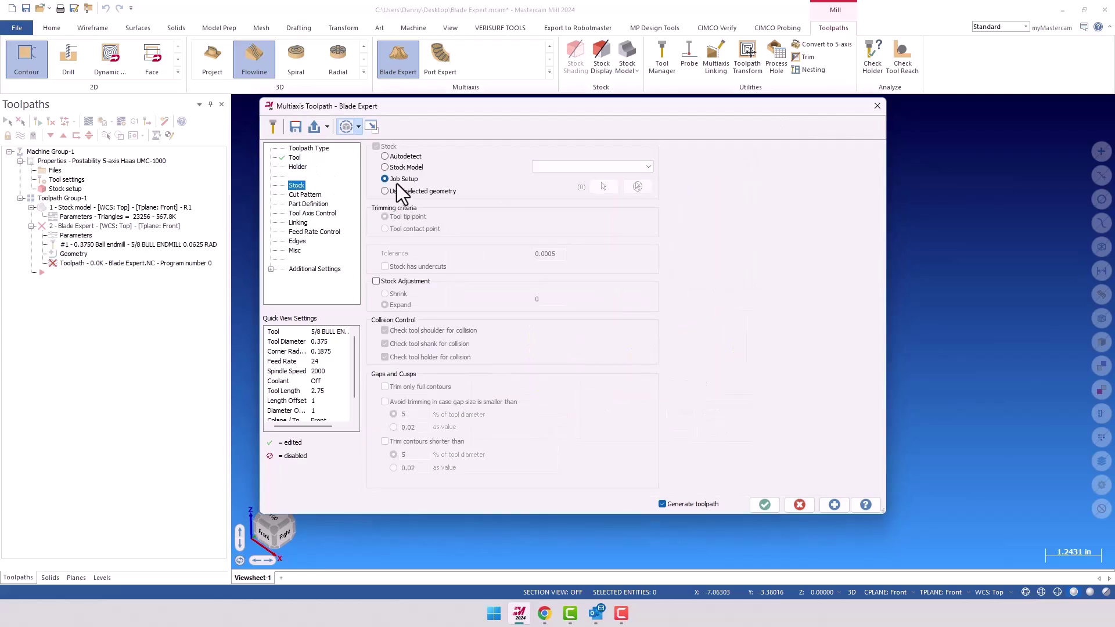
pyautogui.click(547, 168)
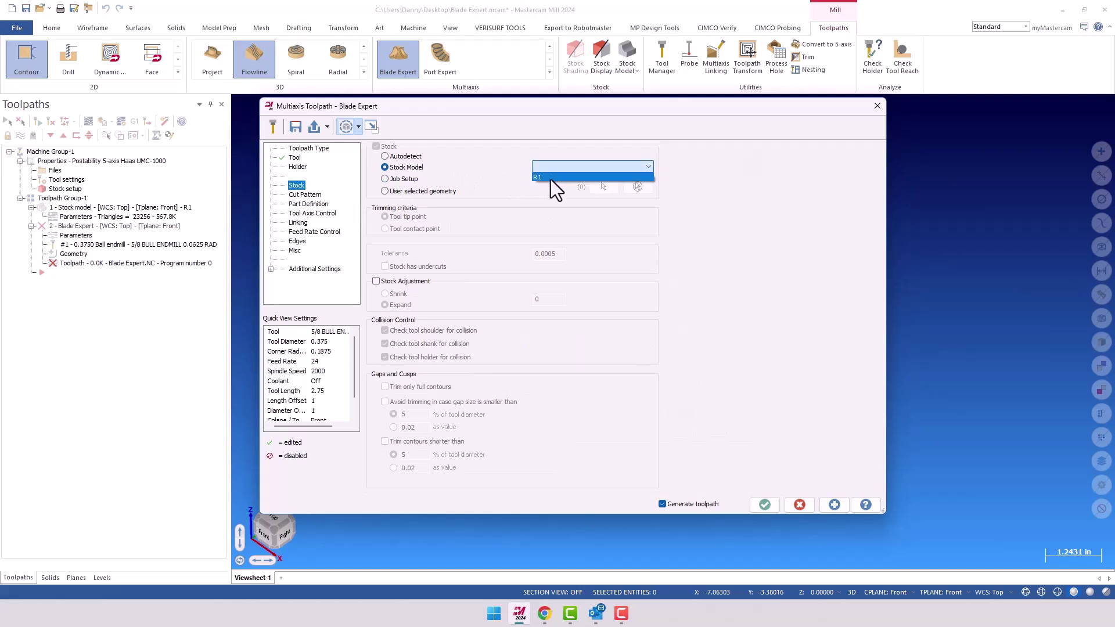
pyautogui.click(545, 177)
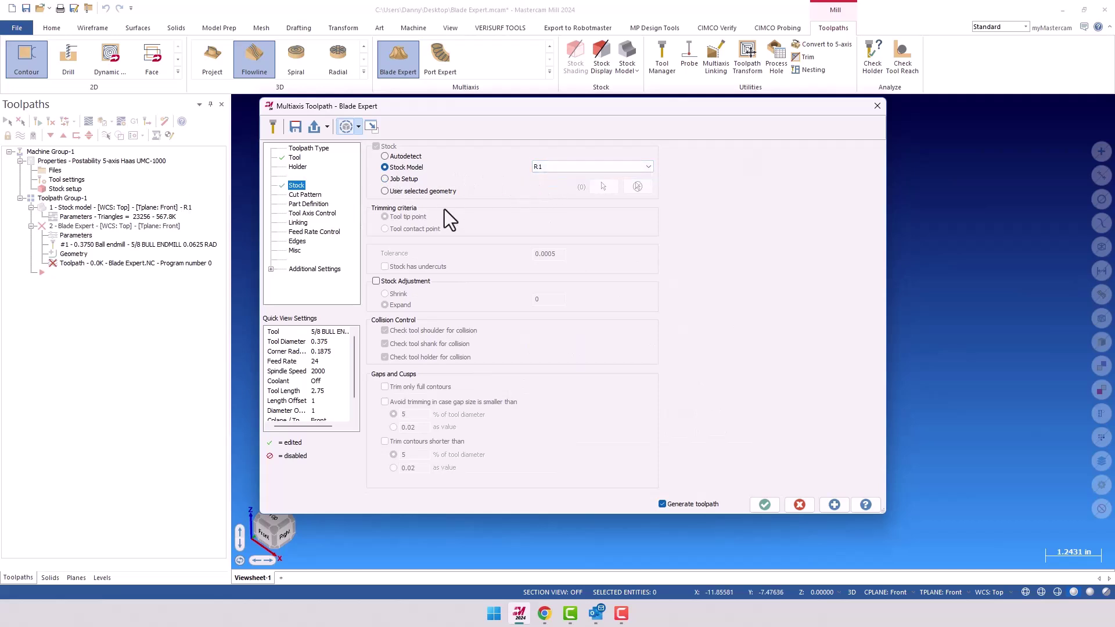
pyautogui.click(304, 195)
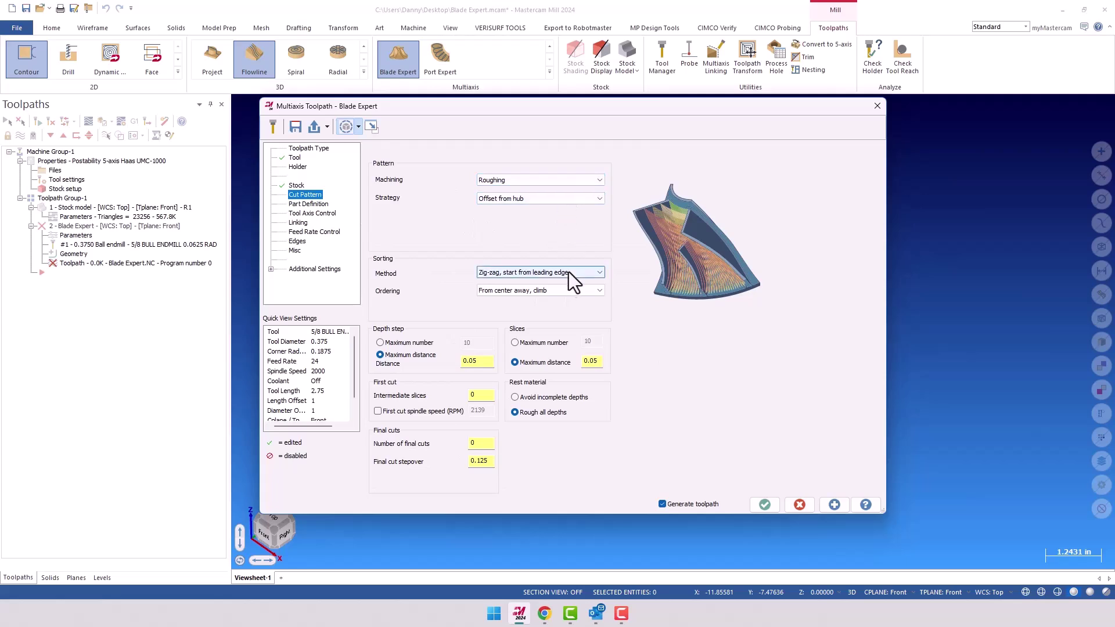
# Keep From center away, climb ordering and set slice maximum and depth step distances to 0.125.
pyautogui.click(549, 291)
pyautogui.click(550, 291)
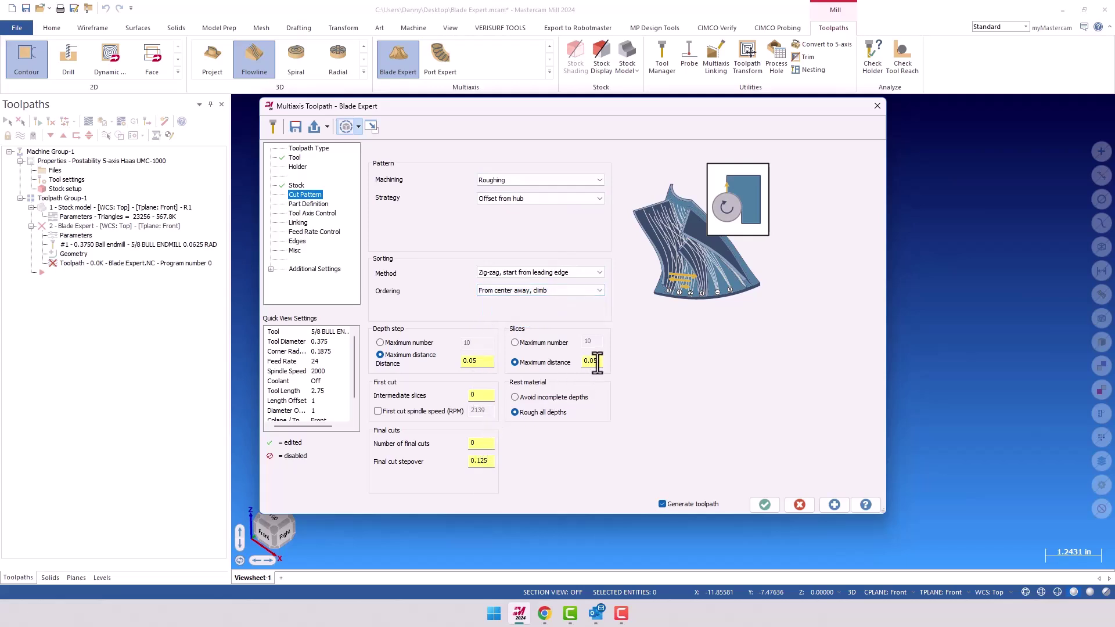
pyautogui.moveTo(597, 363); pyautogui.dragTo(572, 364)
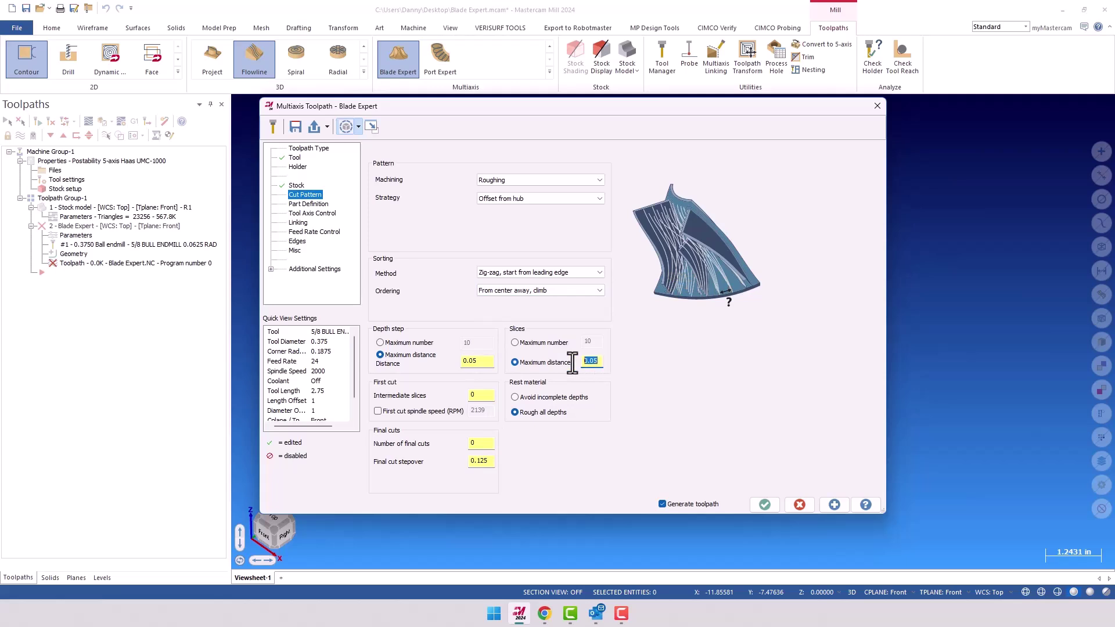
pyautogui.write('.125')
pyautogui.press('Tab')
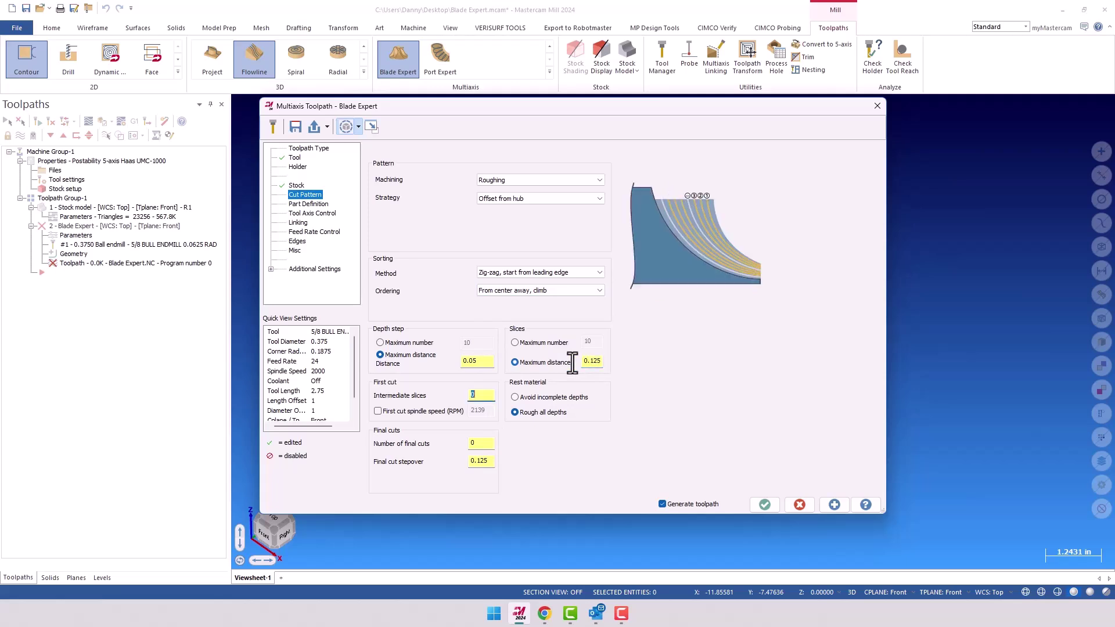
pyautogui.click(489, 461)
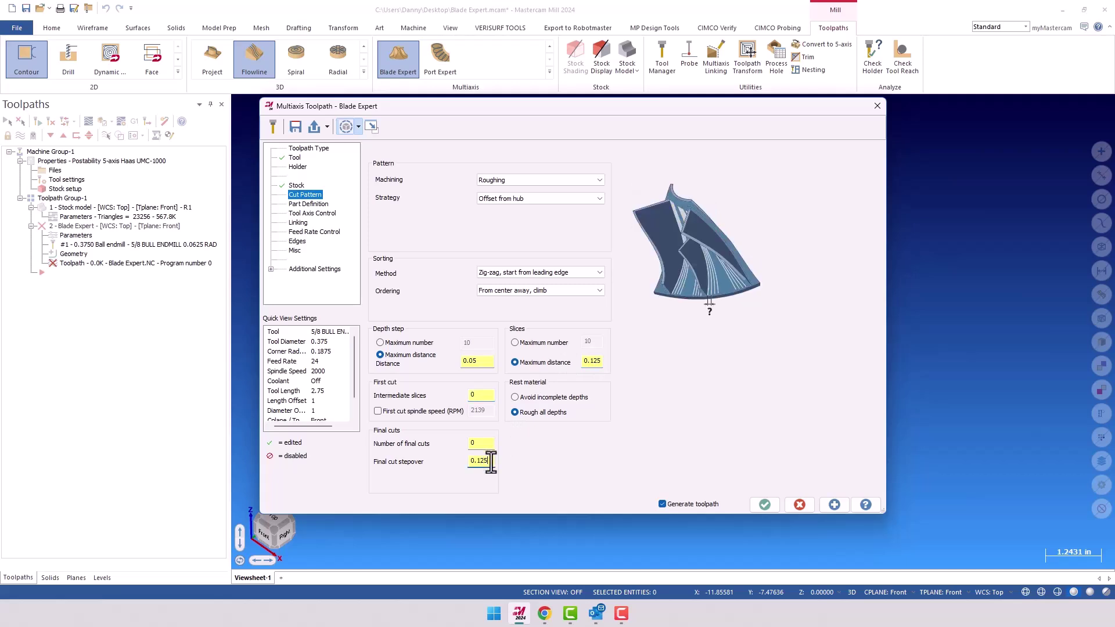
pyautogui.doubleClick(473, 360)
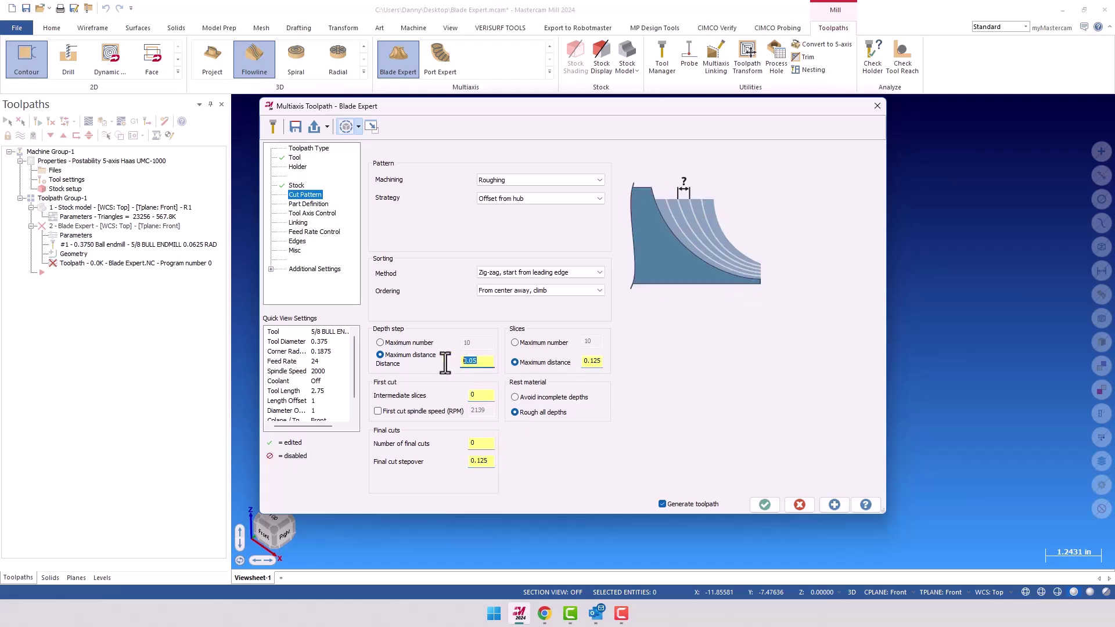
pyautogui.write('0.125')
# Select the two blade and splitter faces on the impeller, leaving 0.05 blade stock.
pyautogui.click(310, 205)
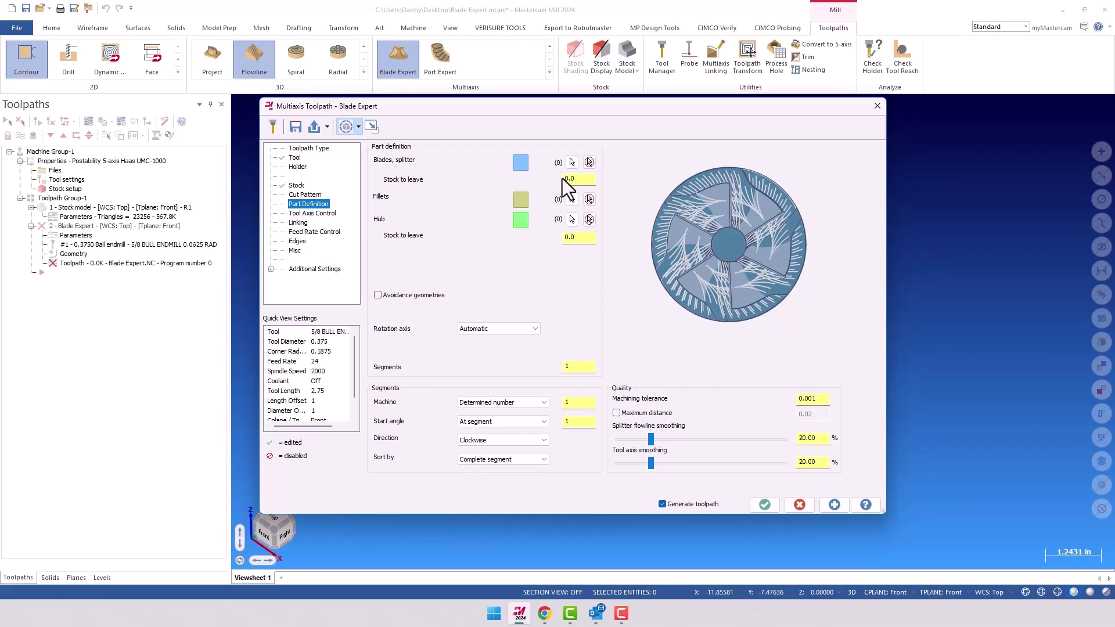
pyautogui.moveTo(690, 117); pyautogui.dragTo(275, 219)
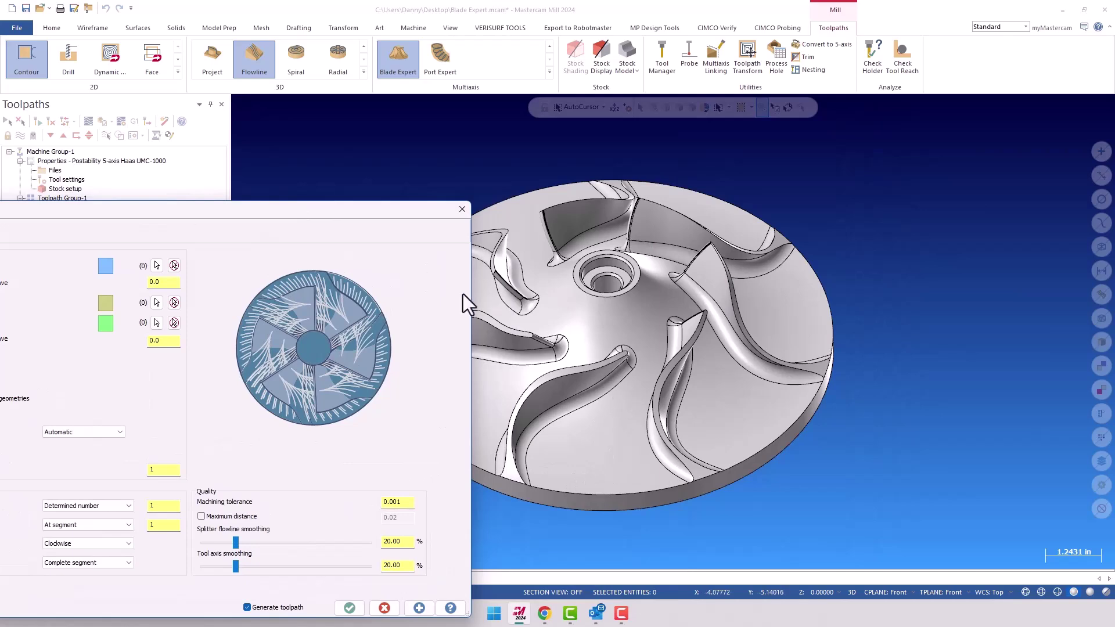
pyautogui.moveTo(355, 216); pyautogui.dragTo(694, 129)
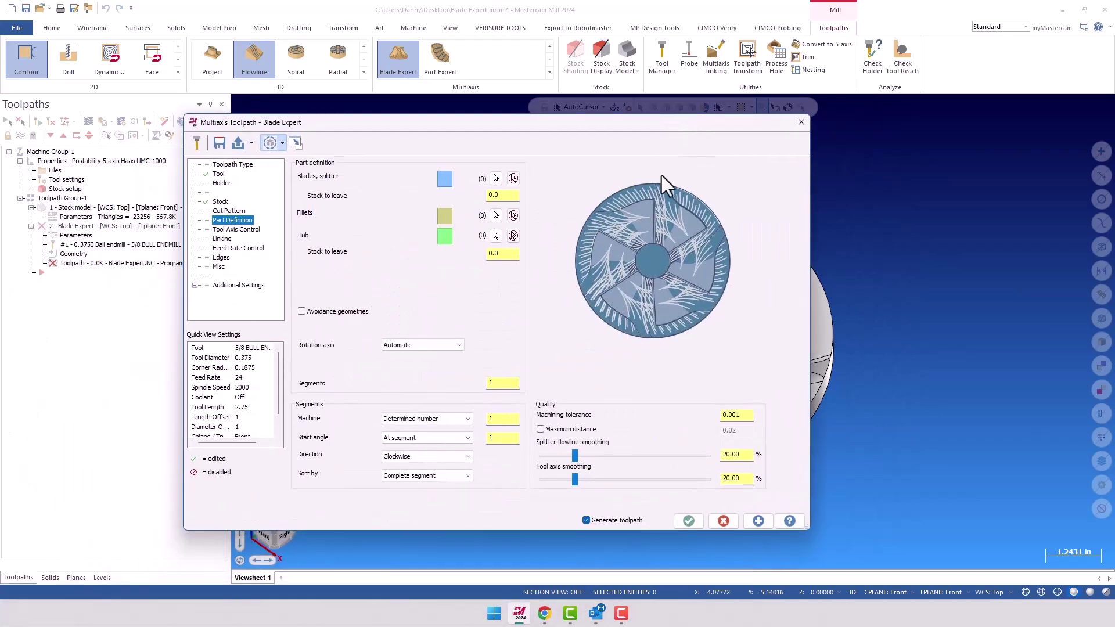
pyautogui.click(495, 178)
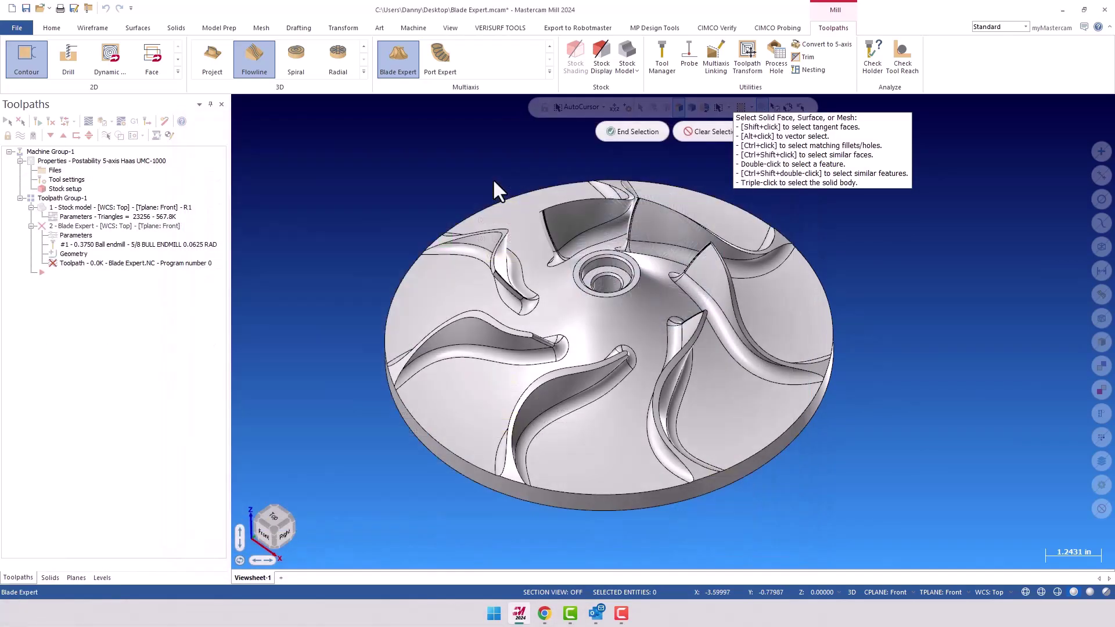
pyautogui.moveTo(613, 359); pyautogui.dragTo(633, 343, button='middle')
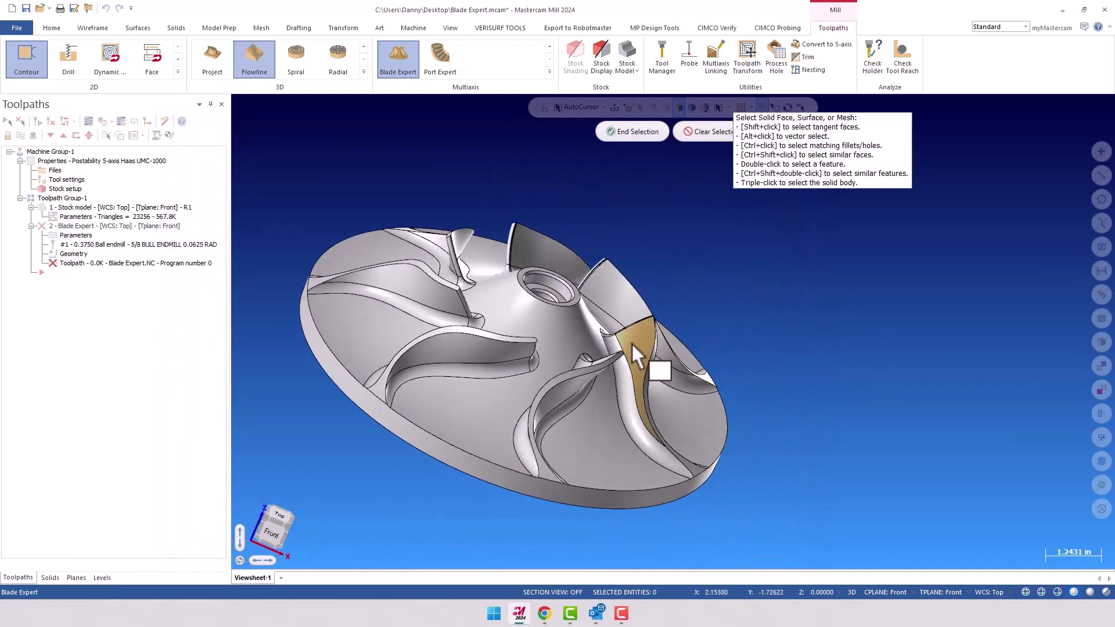
pyautogui.moveTo(640, 391); pyautogui.dragTo(544, 402, button='middle')
pyautogui.moveTo(614, 365); pyautogui.dragTo(736, 378, button='middle')
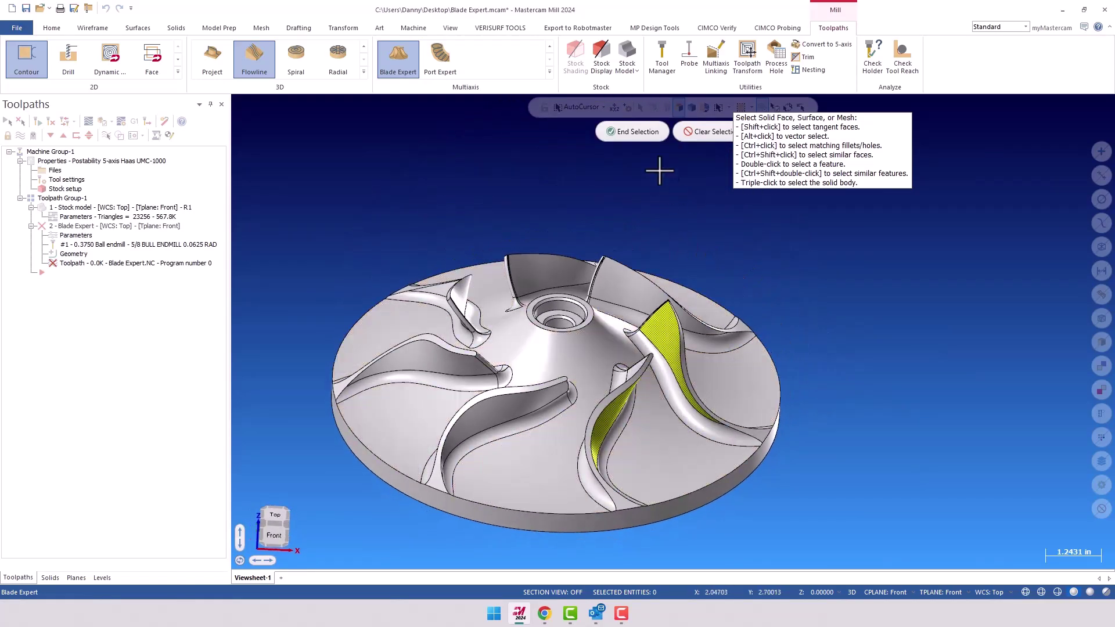
pyautogui.click(639, 132)
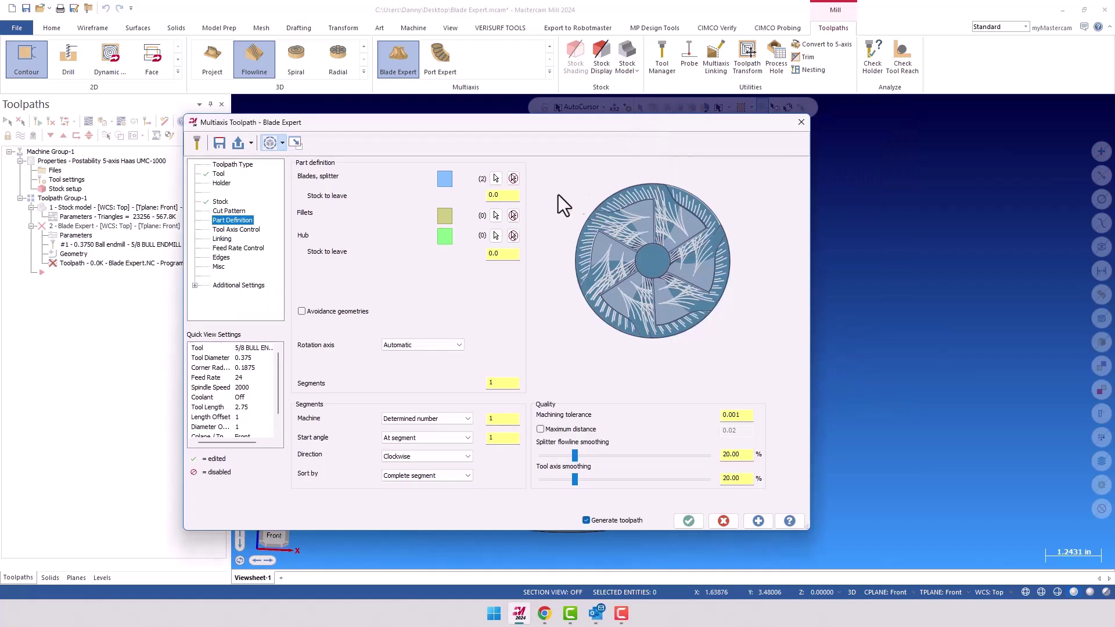
pyautogui.moveTo(502, 196); pyautogui.dragTo(475, 198)
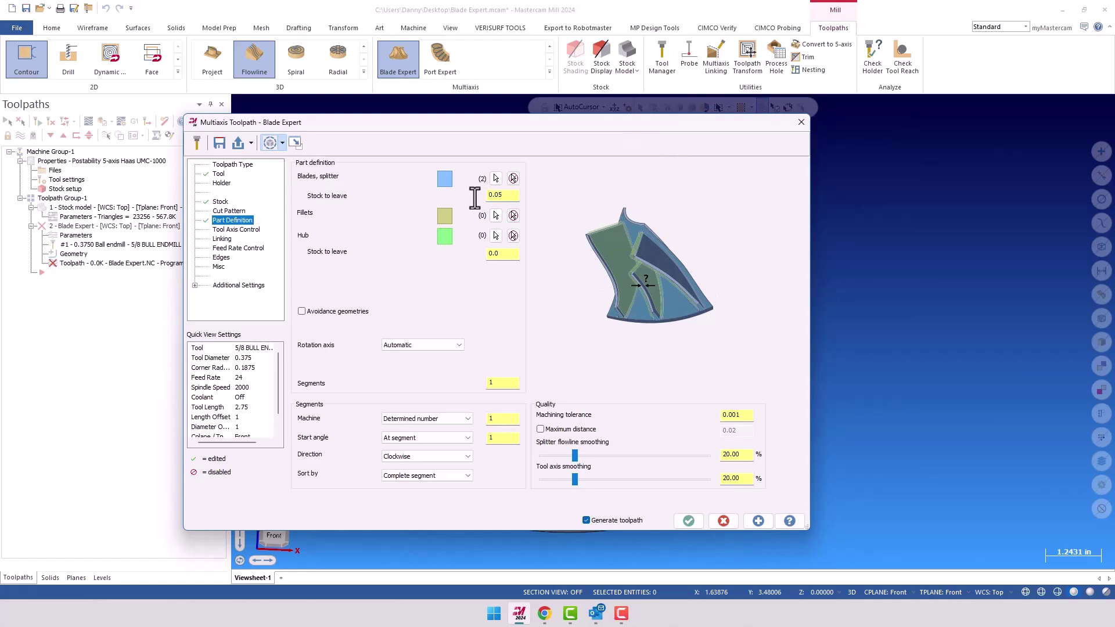
# Pick the four fillet faces on the impeller vanes.
pyautogui.click(495, 215)
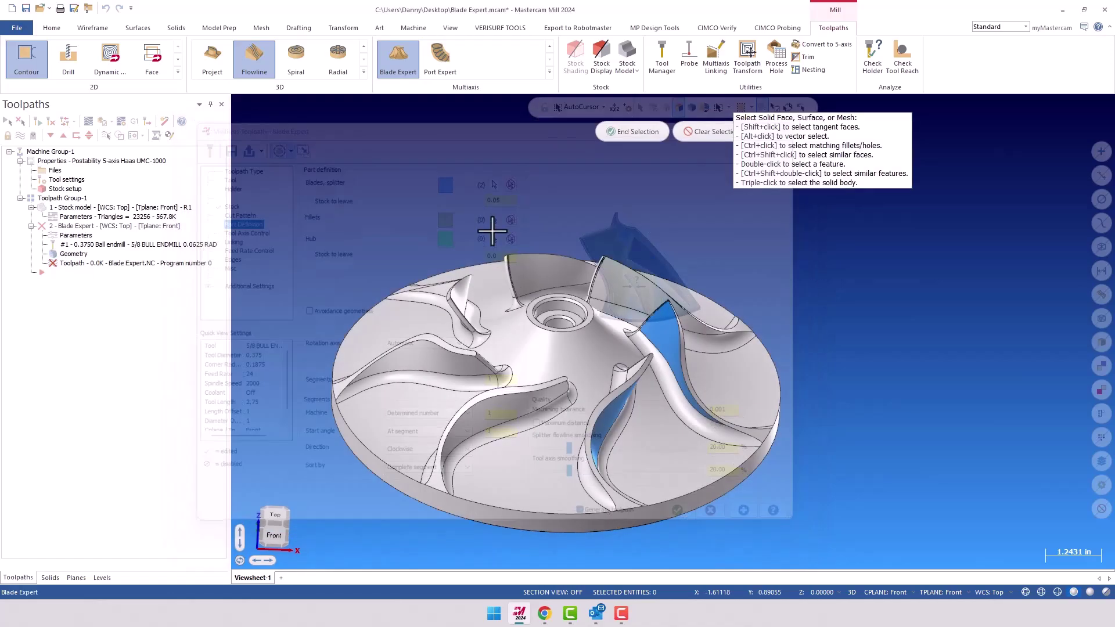
pyautogui.click(687, 418)
pyautogui.moveTo(687, 417); pyautogui.dragTo(619, 429, button='middle')
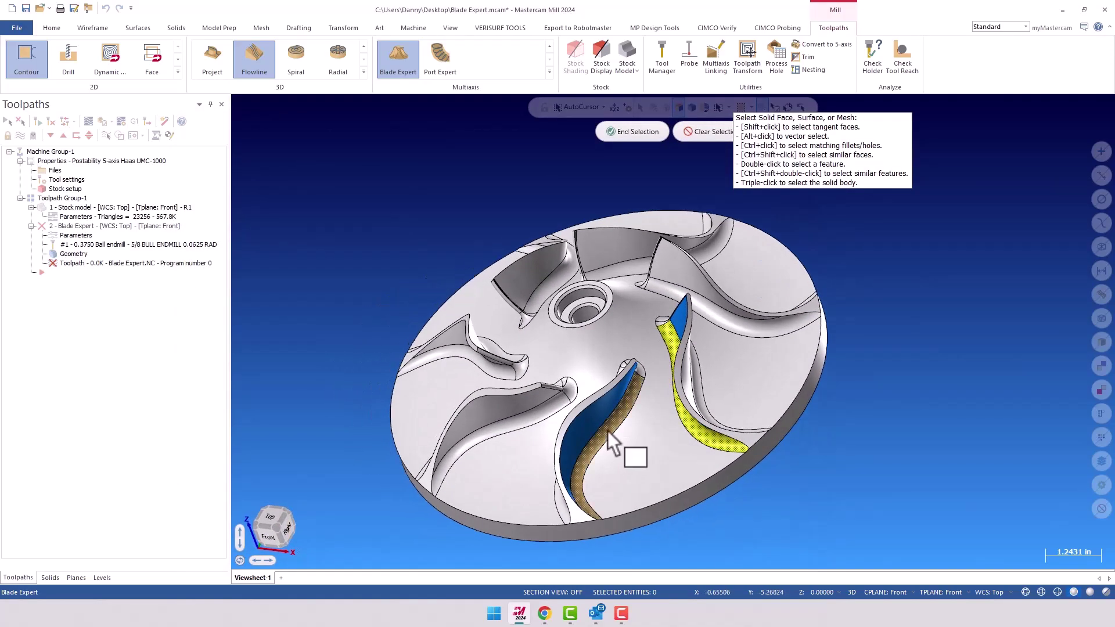
pyautogui.hotkey('alt', '1')
pyautogui.scroll(3, 647, 383)
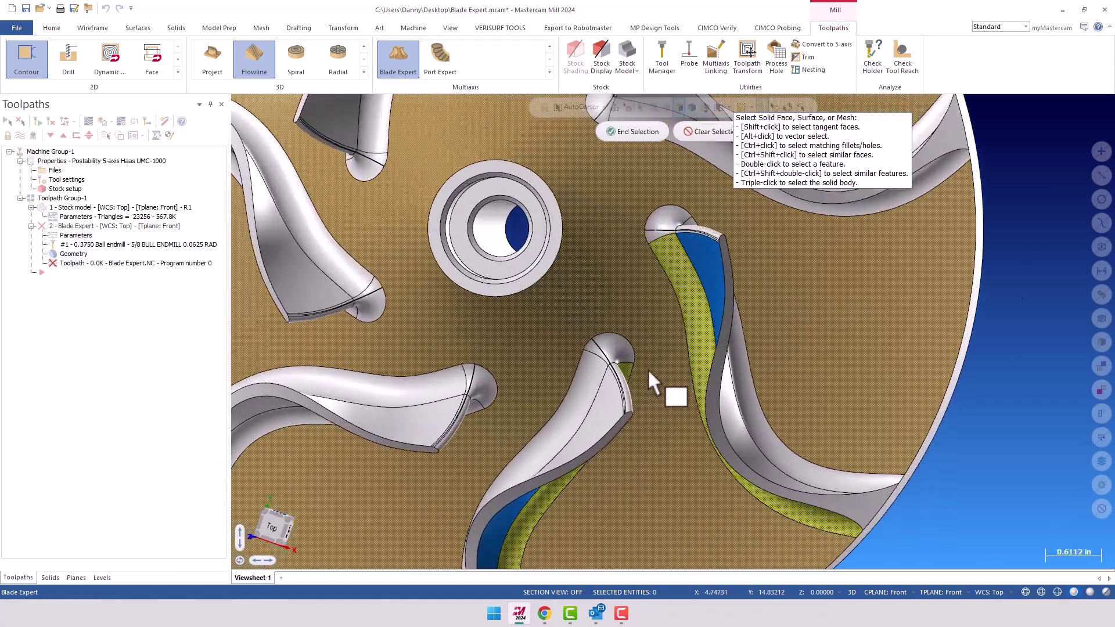
pyautogui.click(618, 350)
pyautogui.scroll(3, 647, 273)
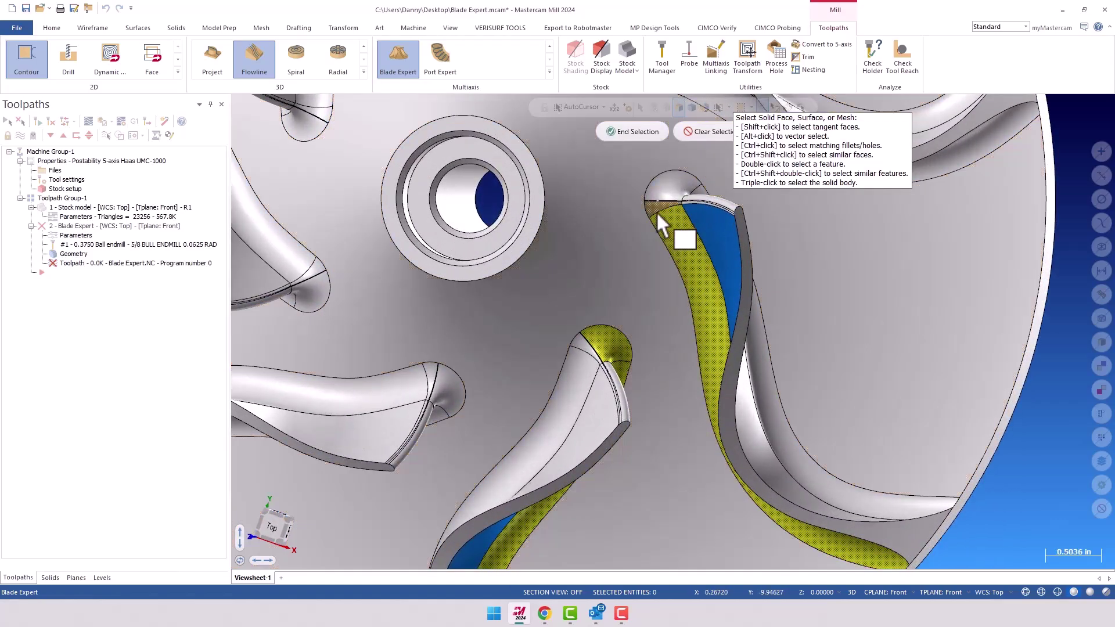
pyautogui.click(656, 212)
pyautogui.moveTo(650, 329); pyautogui.dragTo(669, 312, button='middle')
pyautogui.click(632, 134)
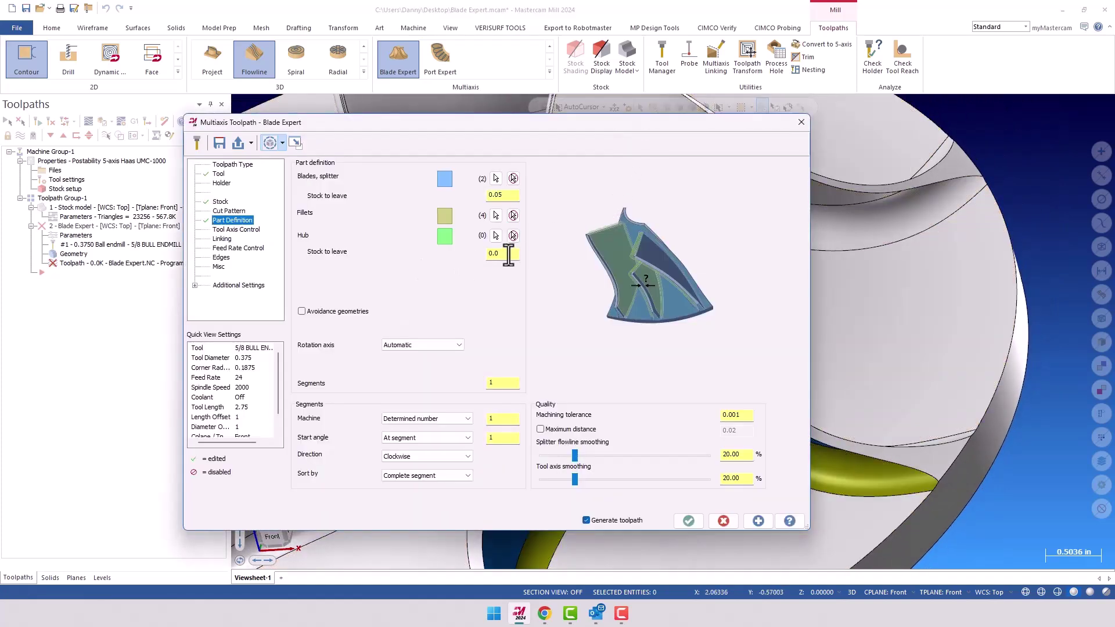
# Set 0.05 hub stock to leave and select the hub floor face.
pyautogui.moveTo(506, 253); pyautogui.dragTo(470, 256)
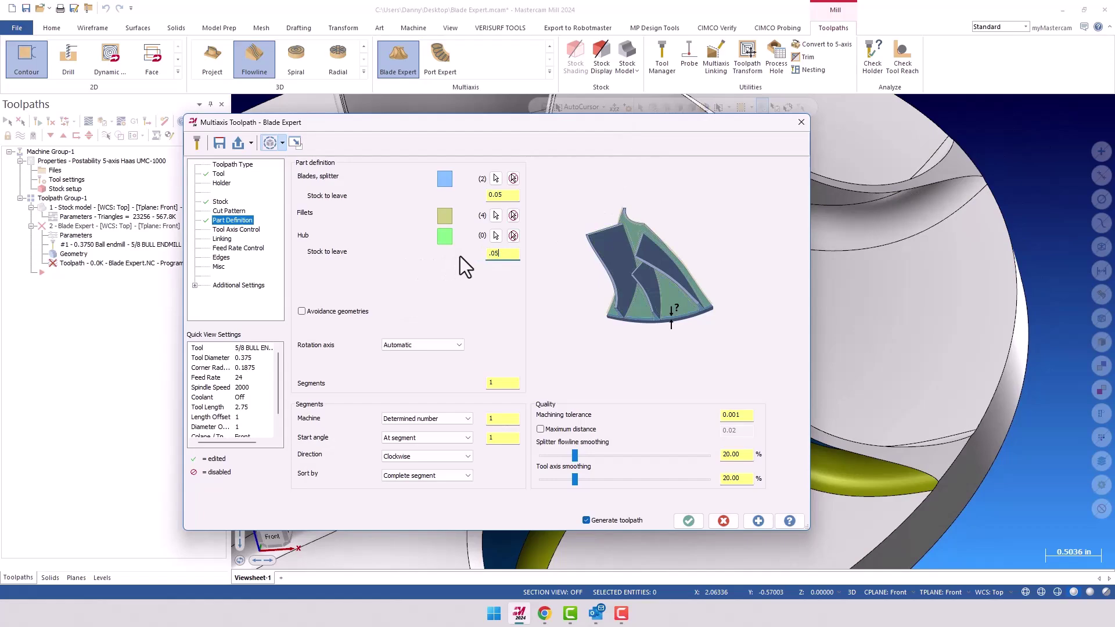
pyautogui.click(494, 235)
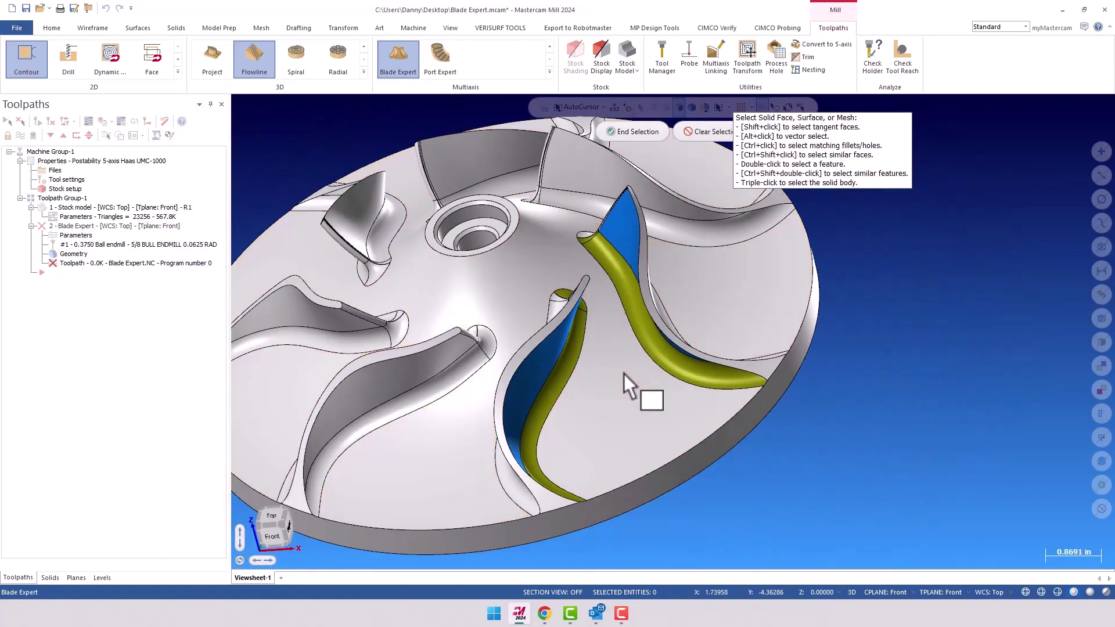
pyautogui.click(623, 374)
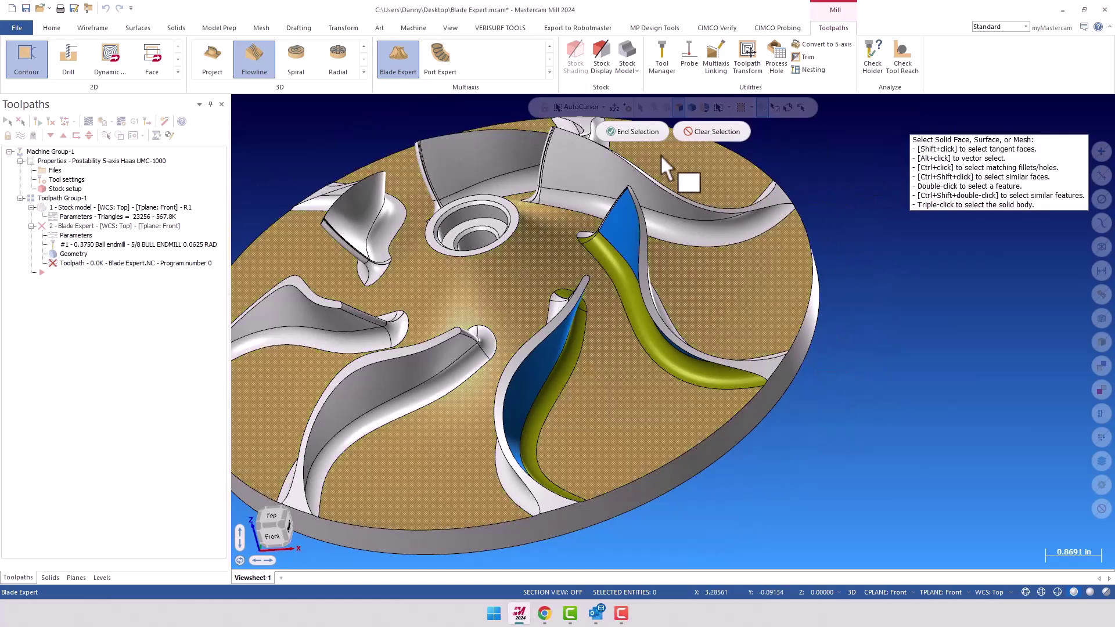
pyautogui.click(639, 134)
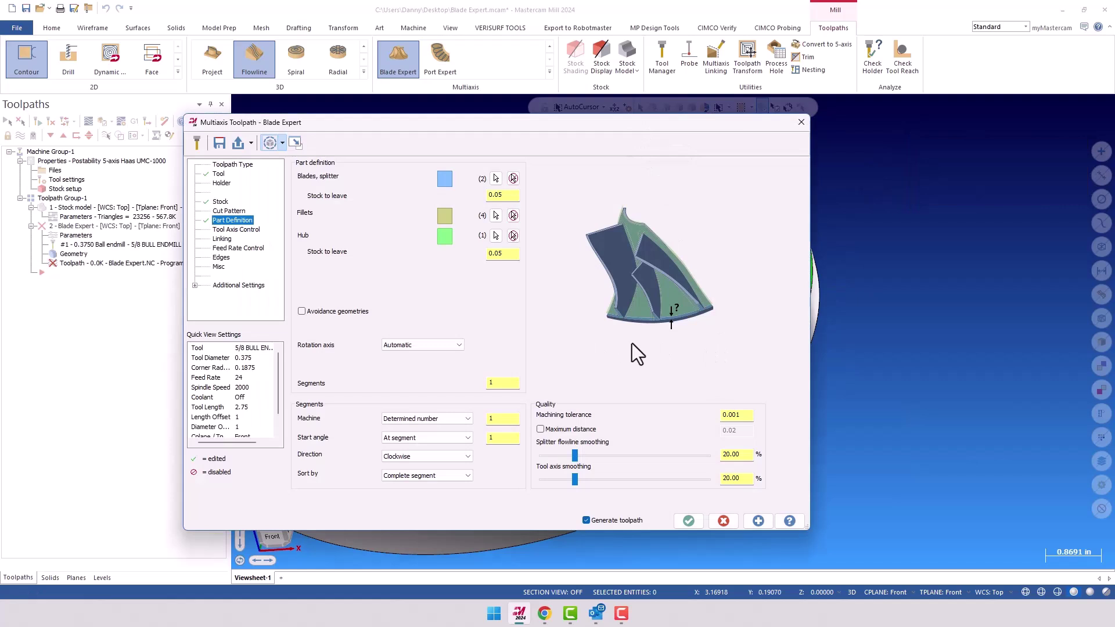
# Set the Blade Expert machining tolerance to 0.01.
pyautogui.click(731, 414)
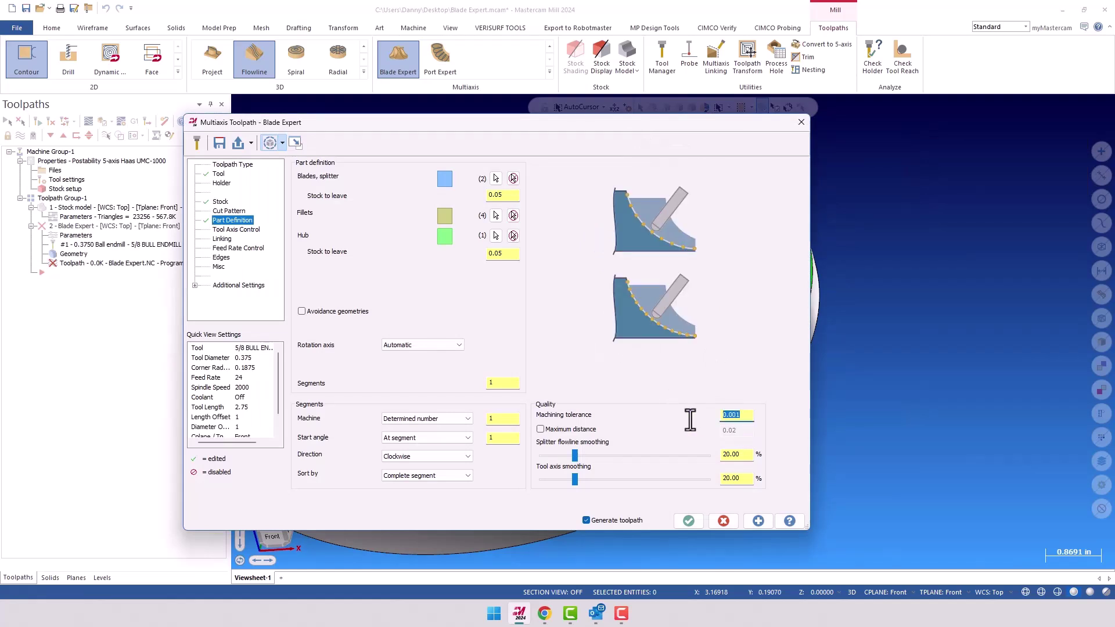
pyautogui.write('0.01')
pyautogui.press('Tab')
pyautogui.moveTo(555, 129); pyautogui.dragTo(675, 92)
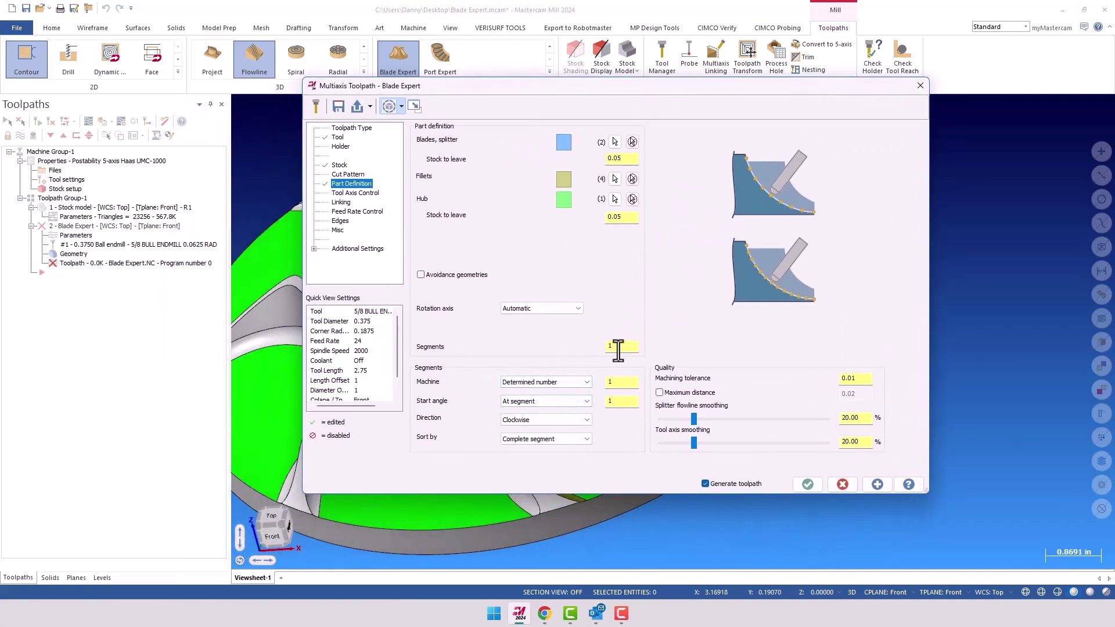
pyautogui.moveTo(685, 89); pyautogui.dragTo(152, 419)
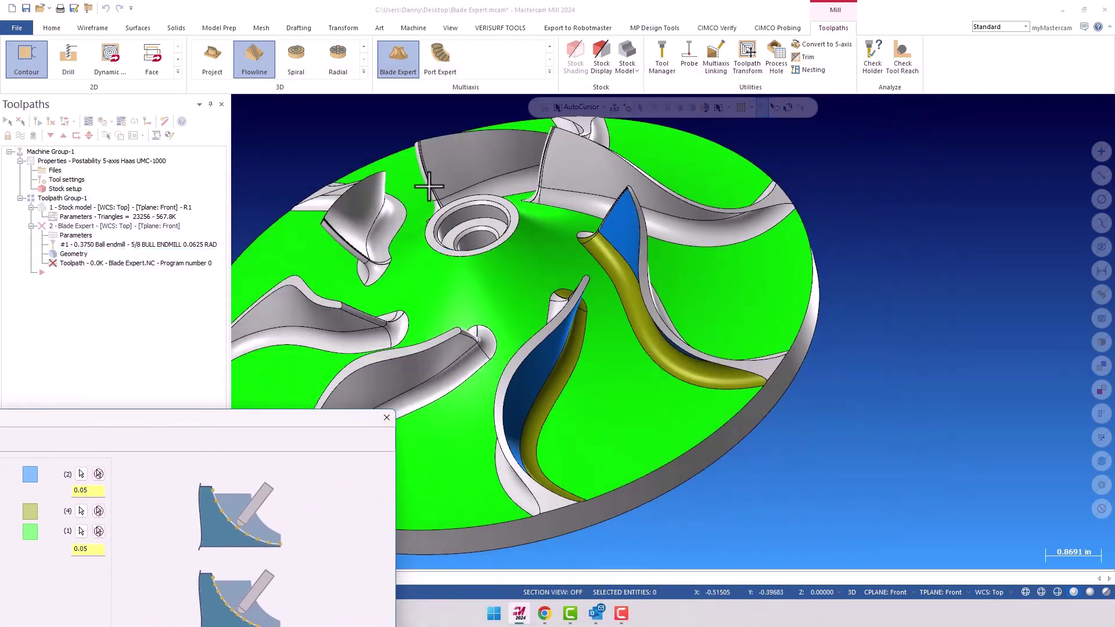
pyautogui.moveTo(348, 428); pyautogui.dragTo(882, 101)
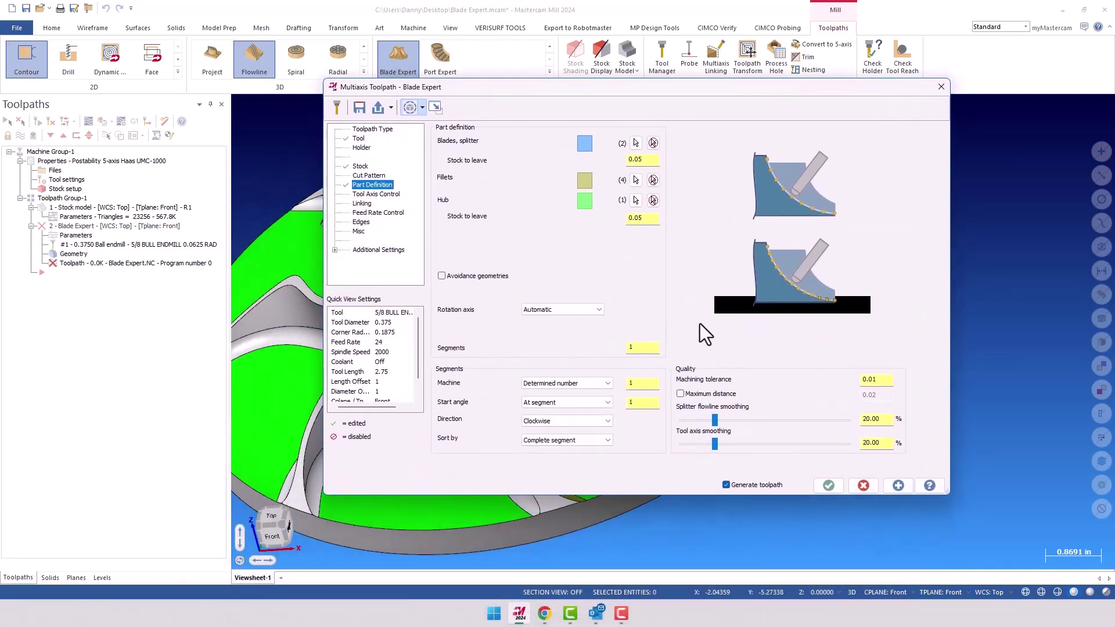
# Review Tool Axis Control: 5.0 preferred lead, 45.0 maximum lead, 30.0 side tilt.
pyautogui.click(386, 195)
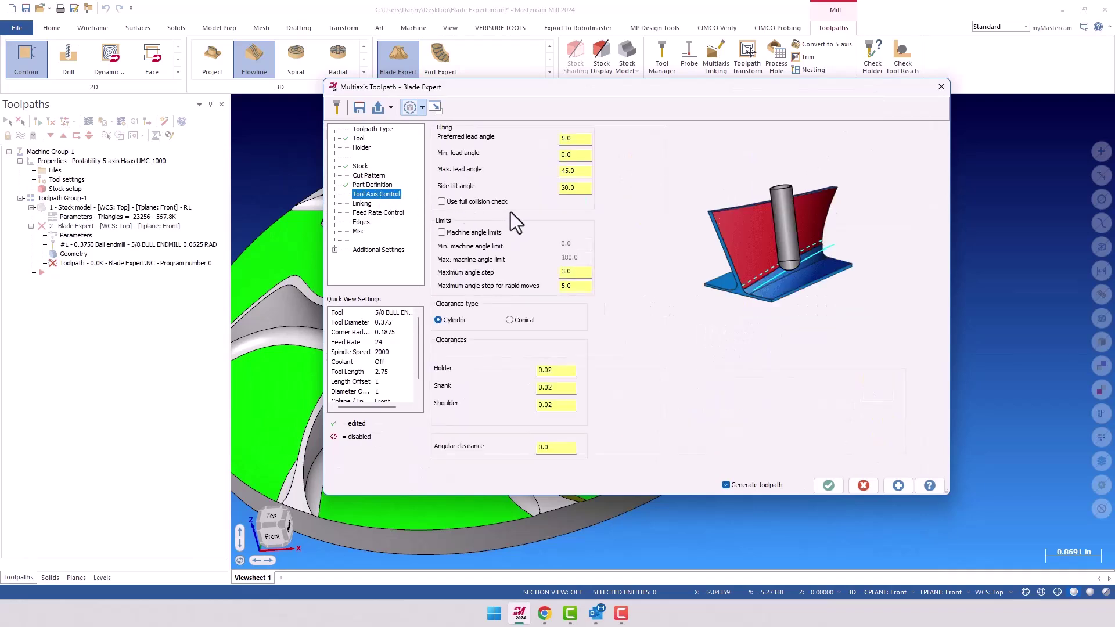
pyautogui.click(585, 154)
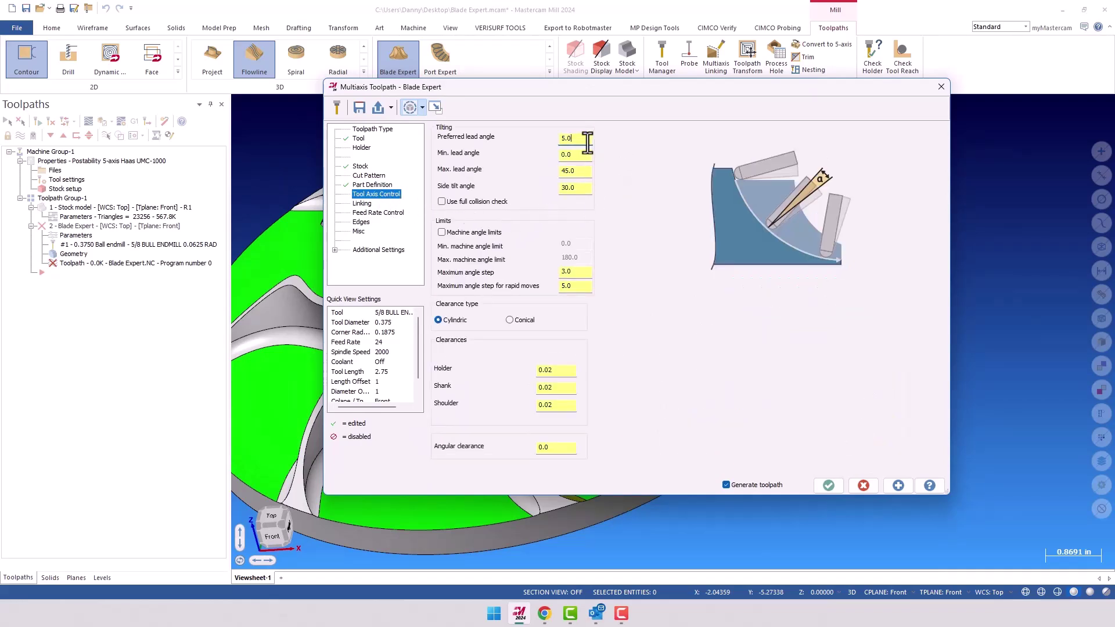
pyautogui.click(584, 187)
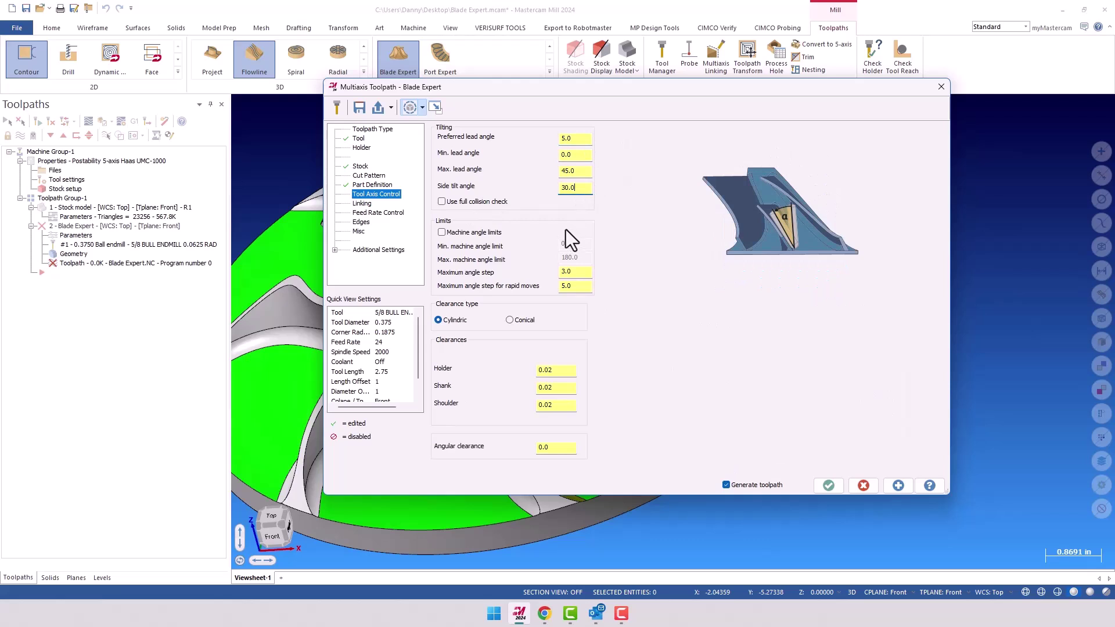
# Link both cuts and slices by Feed distance instead of automatic linking.
pyautogui.click(361, 206)
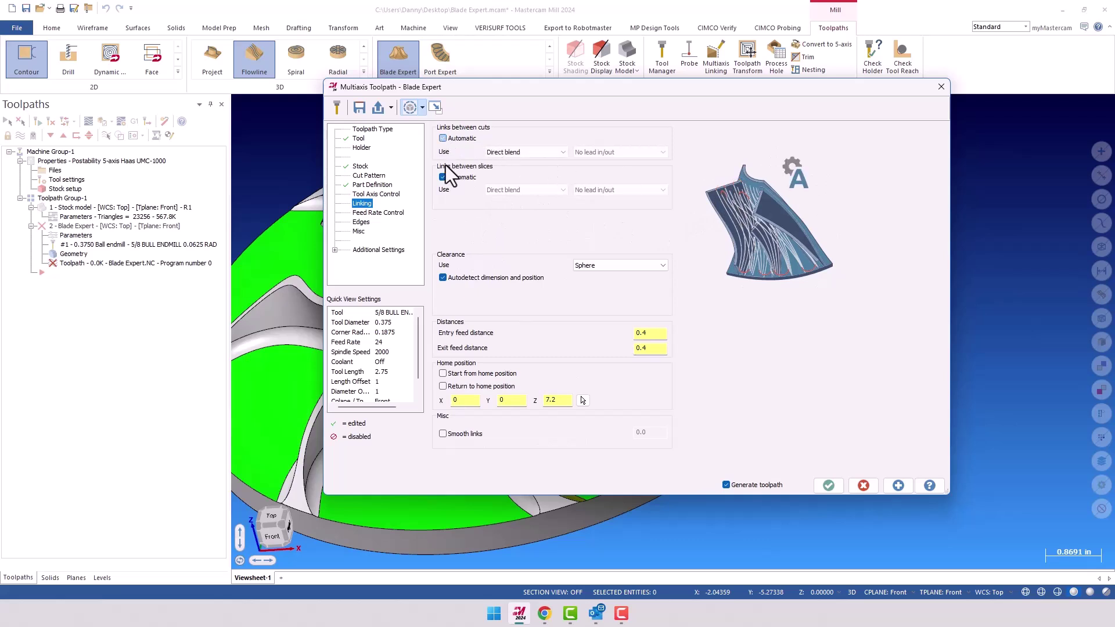
pyautogui.click(541, 156)
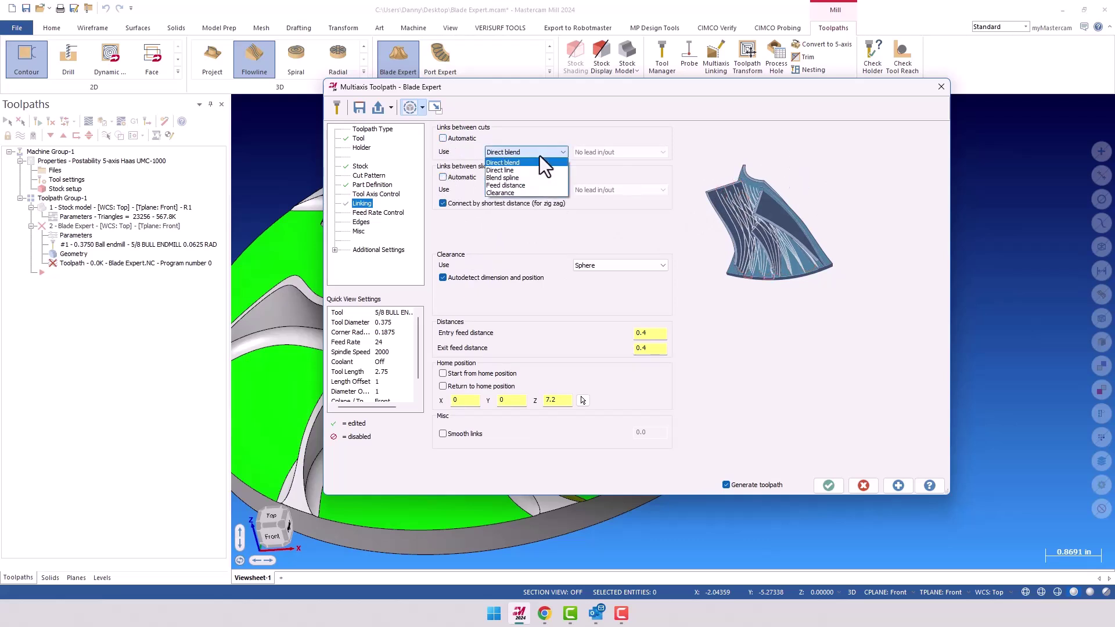
pyautogui.click(525, 192)
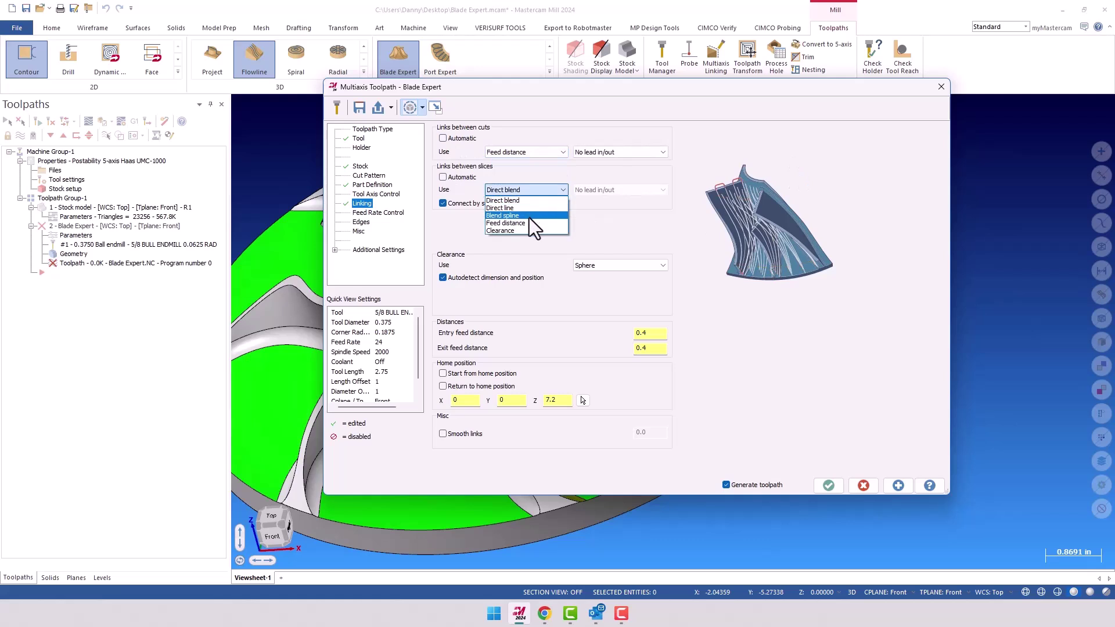
pyautogui.click(527, 223)
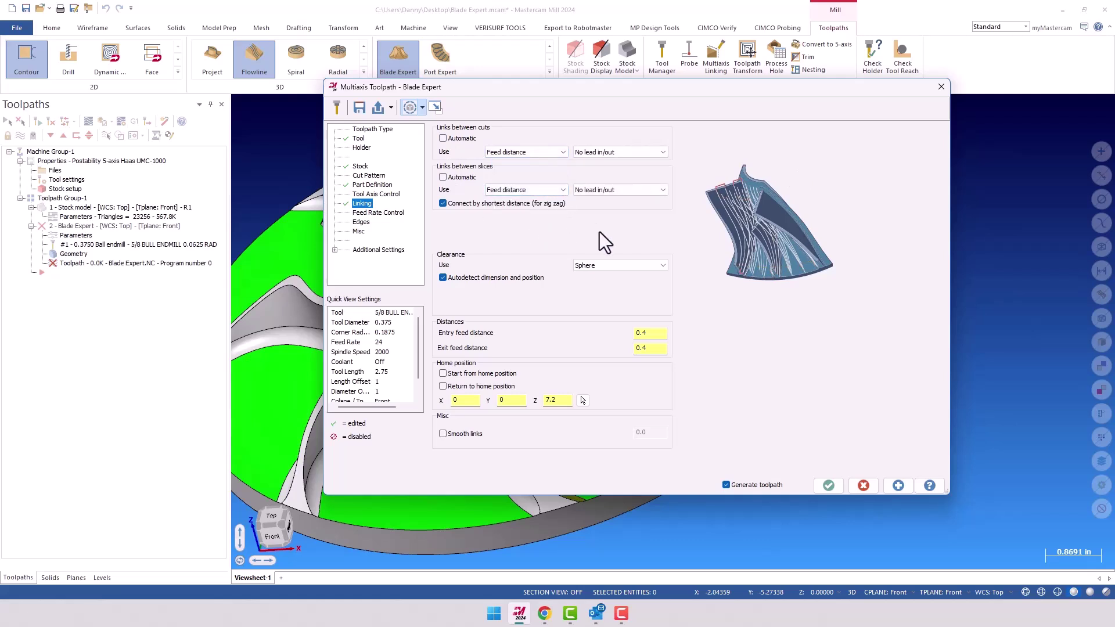
# Review the Feed Rate Control, Edges, Misc, Planes, Cut Pattern and Part Definition pages.
pyautogui.click(394, 212)
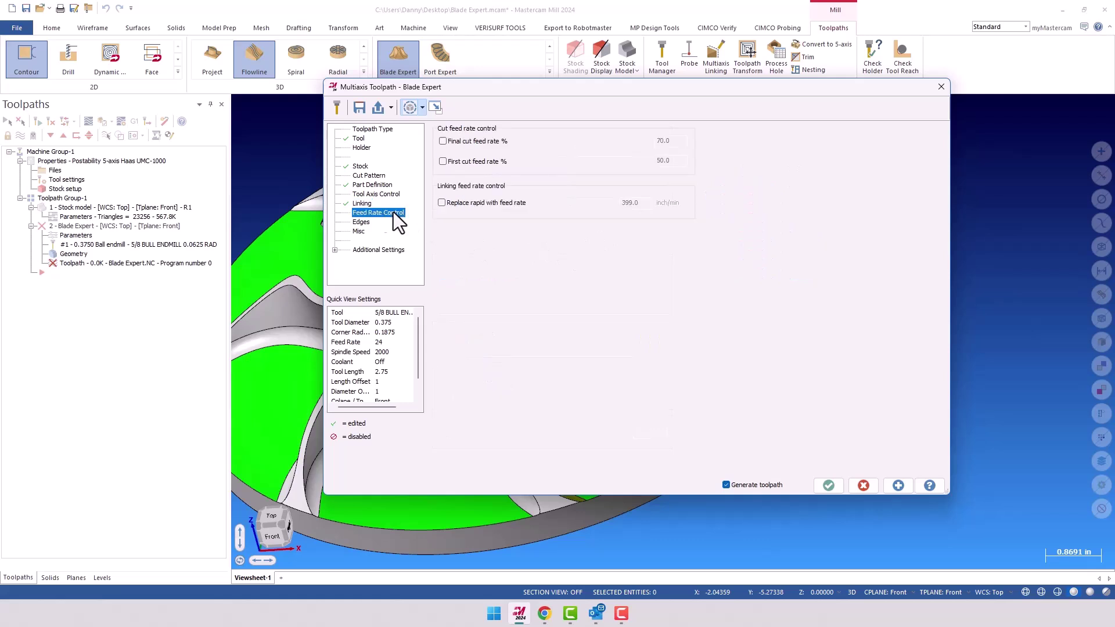
pyautogui.click(363, 222)
pyautogui.click(358, 232)
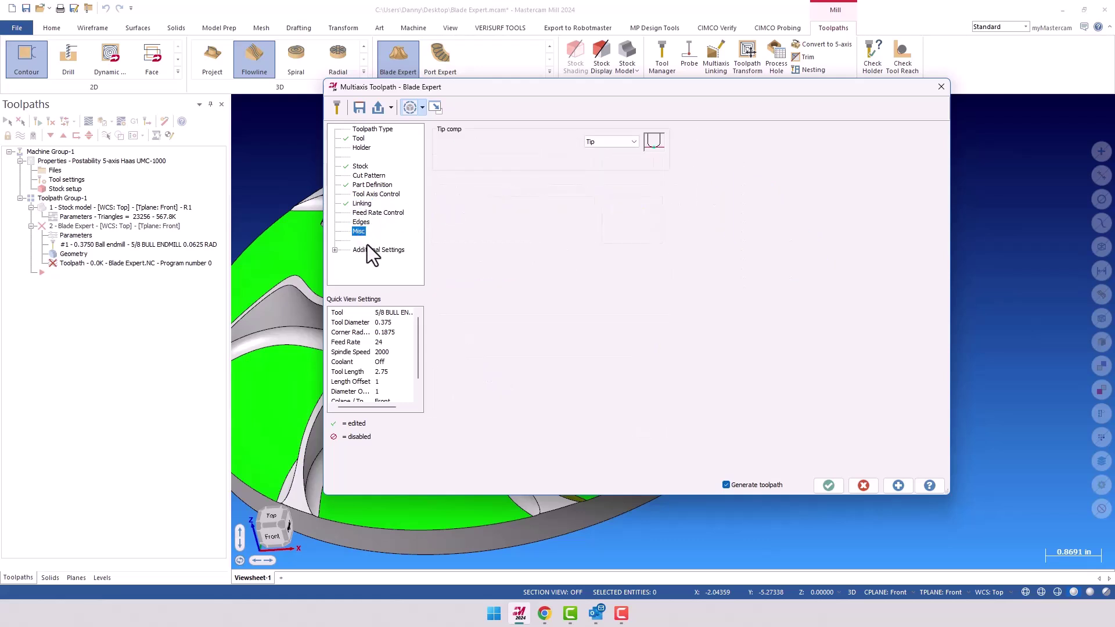
pyautogui.click(370, 250)
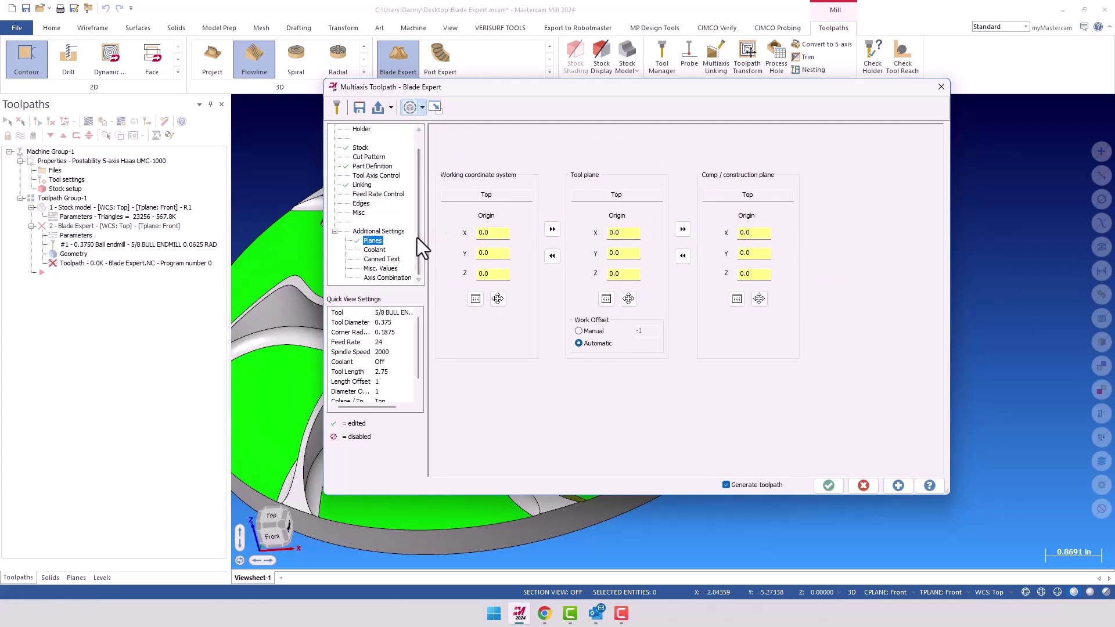
pyautogui.scroll(1, 417, 235)
pyautogui.click(369, 175)
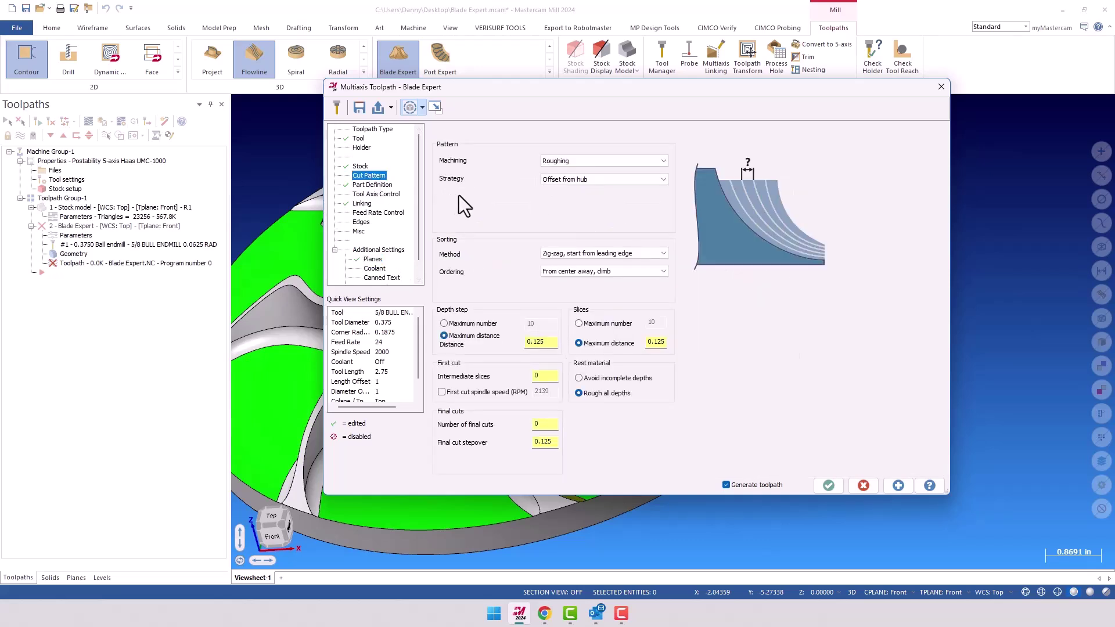
pyautogui.click(384, 186)
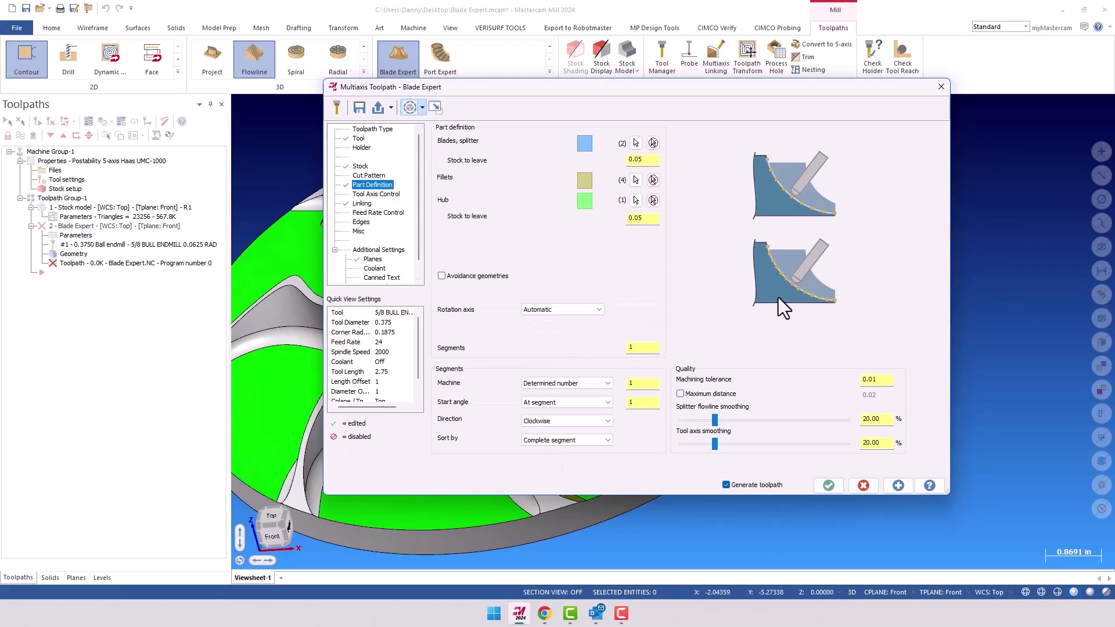
# Generate the roughing toolpath over one impeller passage, inspect it, and check the stock setup.
pyautogui.click(828, 485)
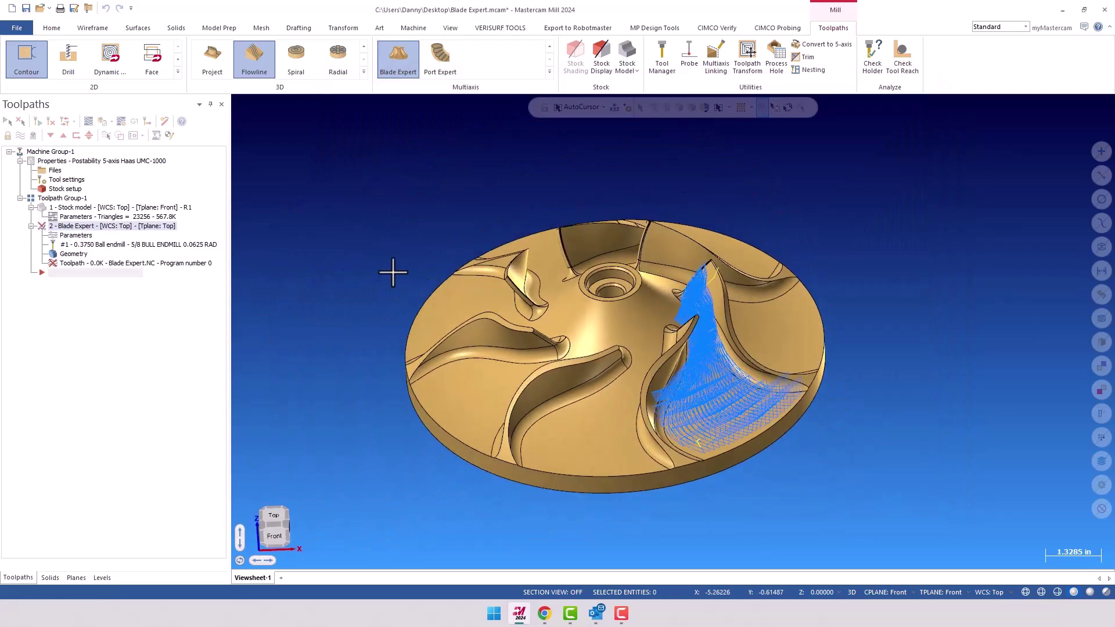
pyautogui.scroll(2, 657, 349)
pyautogui.moveTo(656, 349)
pyautogui.mouseDown(button='middle')
pyautogui.moveTo(743, 316)
pyautogui.moveTo(708, 348)
pyautogui.moveTo(739, 386)
pyautogui.moveTo(658, 326)
pyautogui.moveTo(635, 330)
pyautogui.moveTo(641, 348)
pyautogui.mouseUp(button='middle')
pyautogui.scroll(-1, 642, 336)
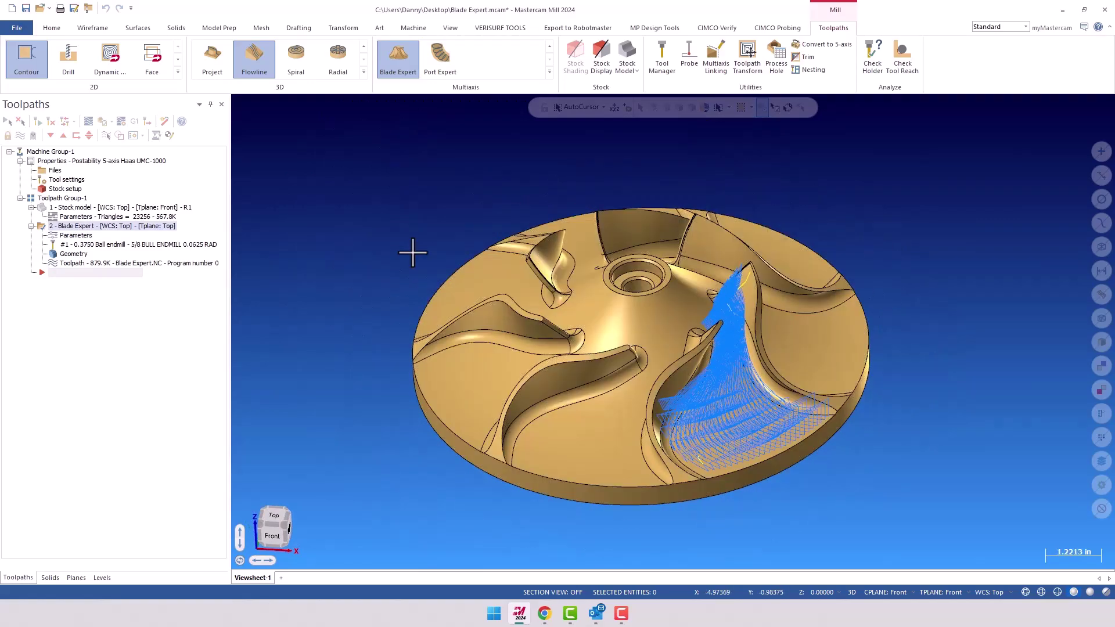
pyautogui.click(63, 188)
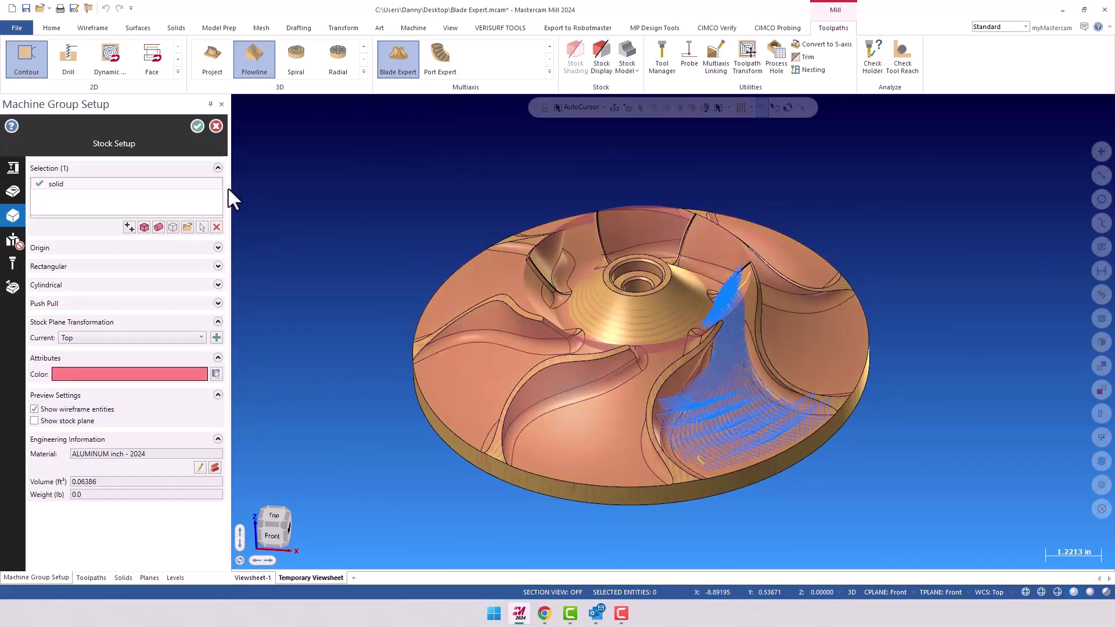
pyautogui.click(198, 126)
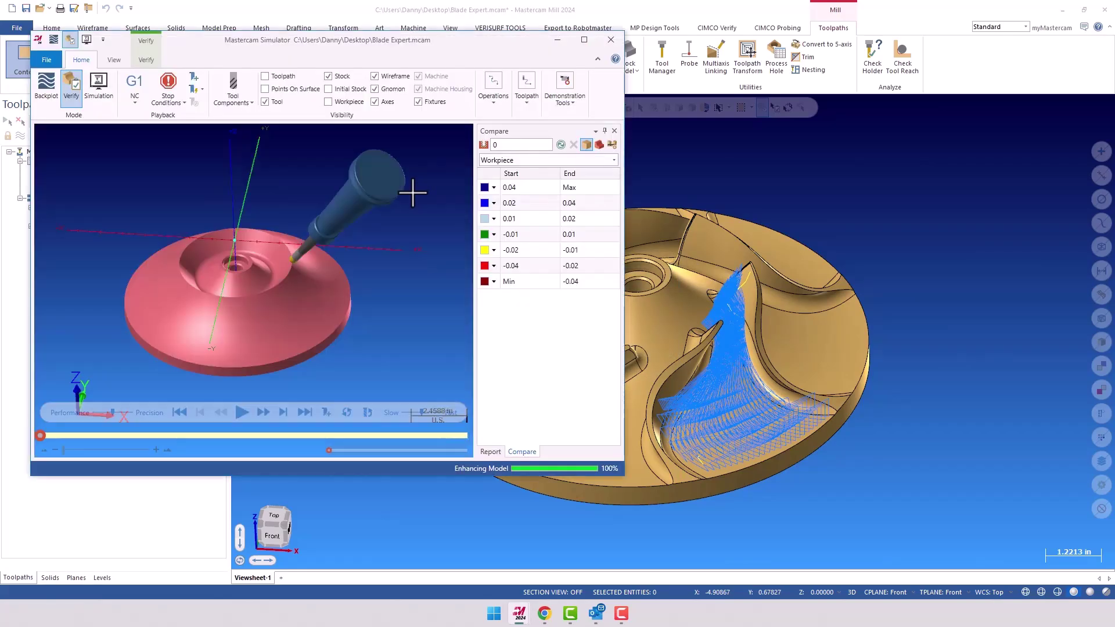
# Maximize Simulator, hide axes and wireframe, and run the roughing playback at higher speed.
pyautogui.click(585, 40)
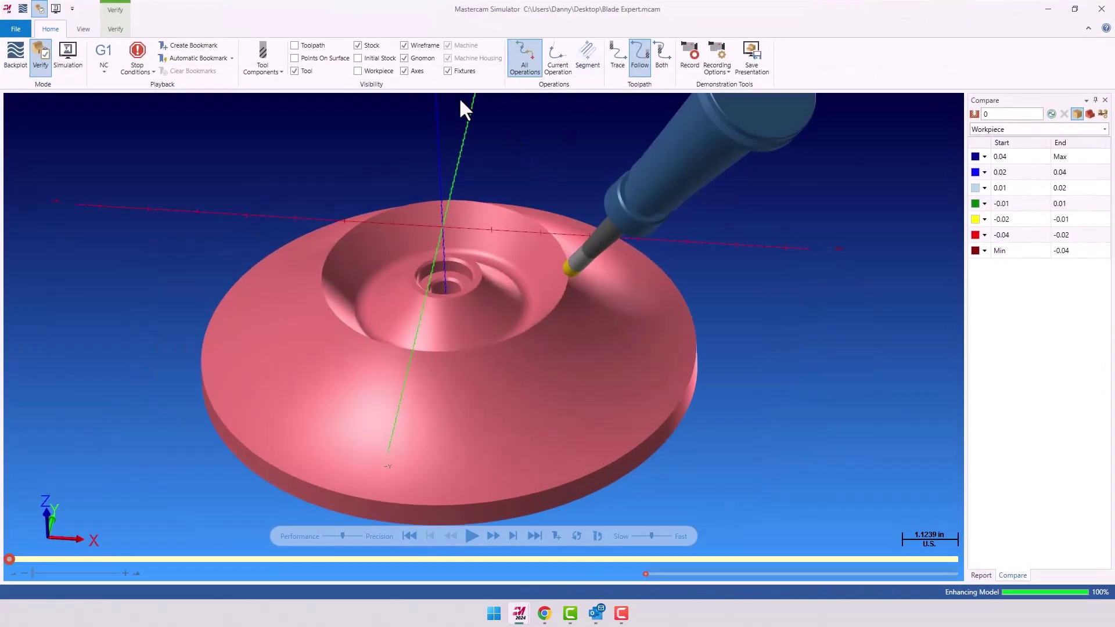
pyautogui.click(404, 71)
pyautogui.click(409, 48)
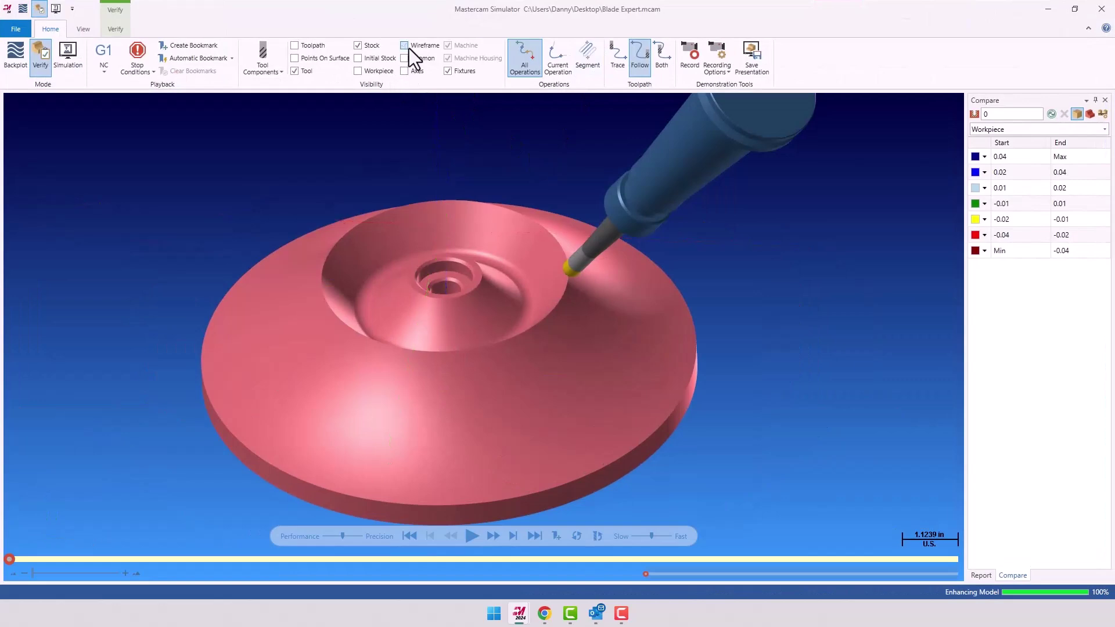
pyautogui.scroll(-3, 546, 343)
pyautogui.scroll(-1, 540, 331)
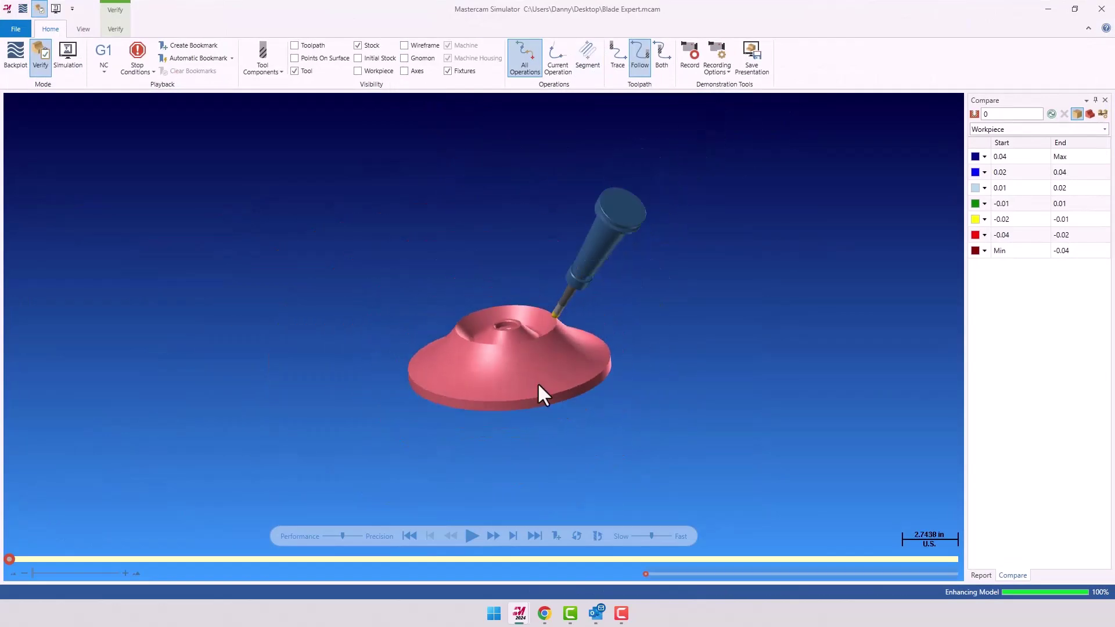
pyautogui.click(472, 536)
pyautogui.scroll(2, 584, 516)
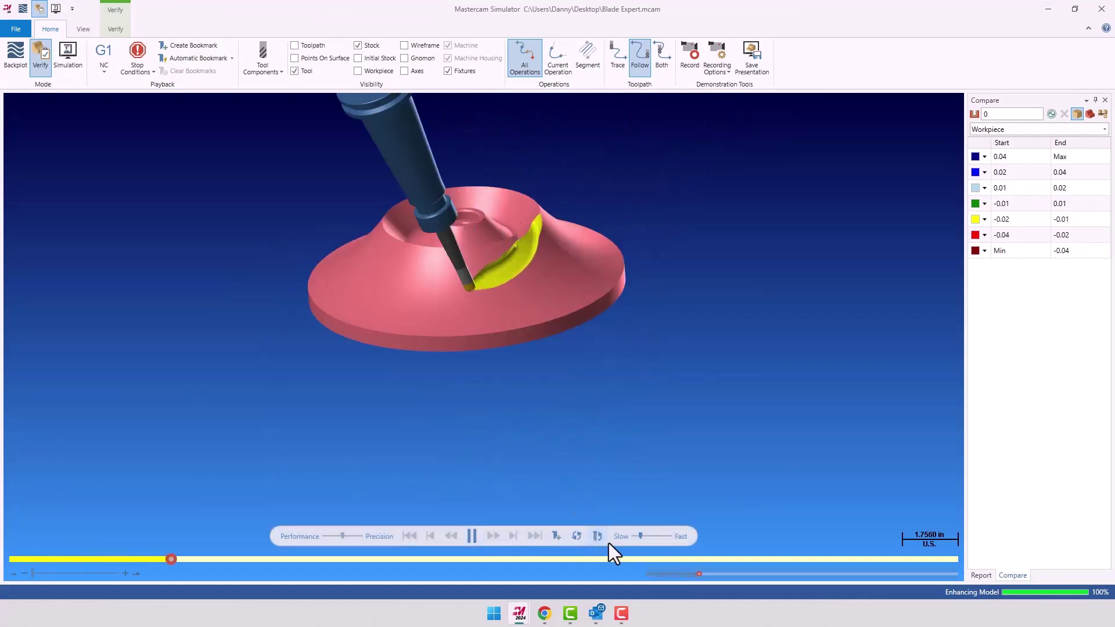
pyautogui.click(646, 535)
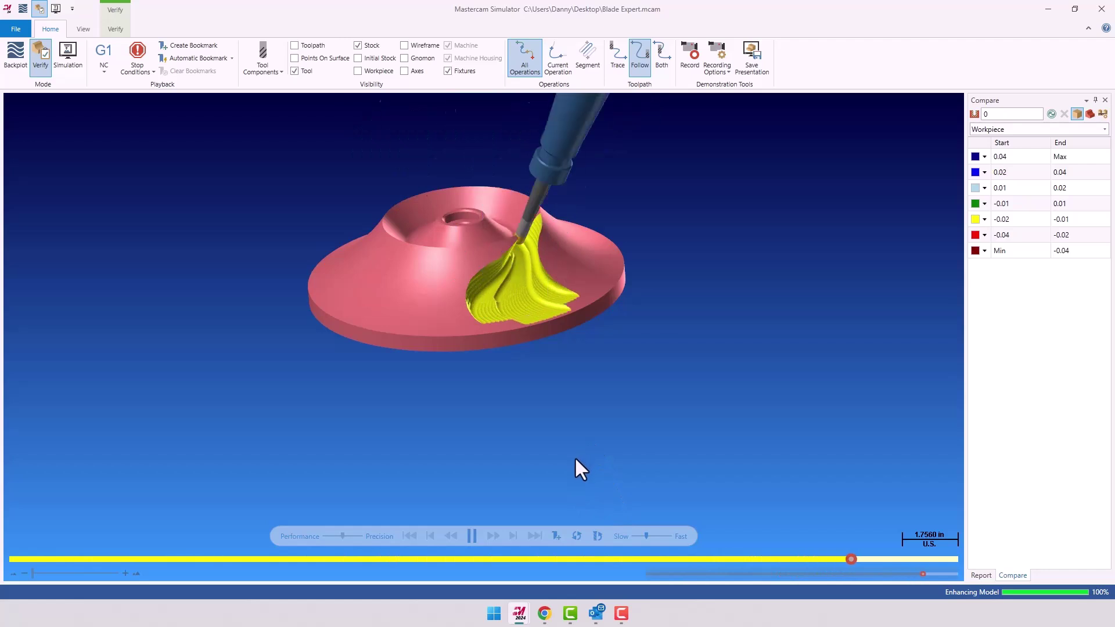
pyautogui.moveTo(558, 421); pyautogui.dragTo(651, 398, button='middle')
# Compare the cut stock against the workpiece and orbit to inspect the deviation colours.
pyautogui.click(1052, 114)
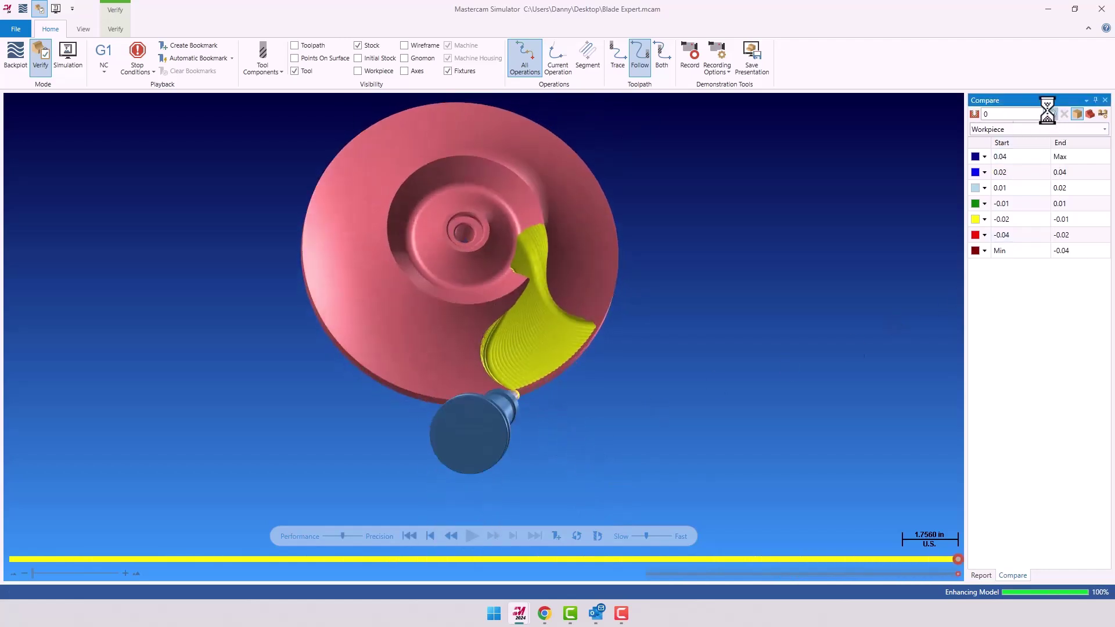
pyautogui.moveTo(535, 292); pyautogui.dragTo(543, 262, button='middle')
pyautogui.scroll(-5, 522, 277)
pyautogui.scroll(11, 511, 279)
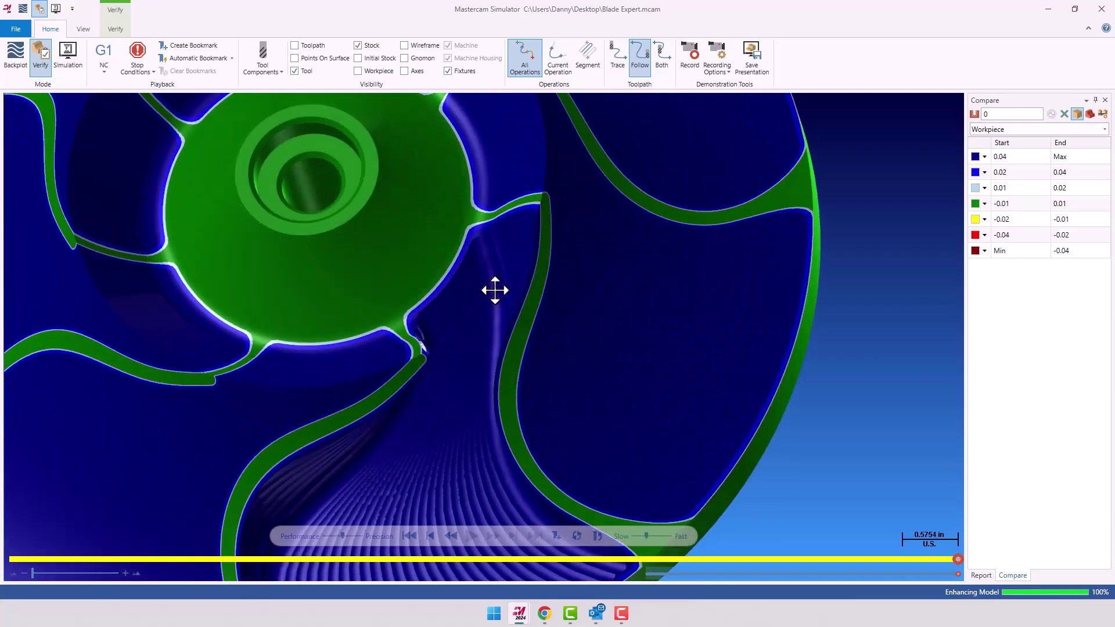
pyautogui.moveTo(495, 290); pyautogui.dragTo(508, 266, button='middle')
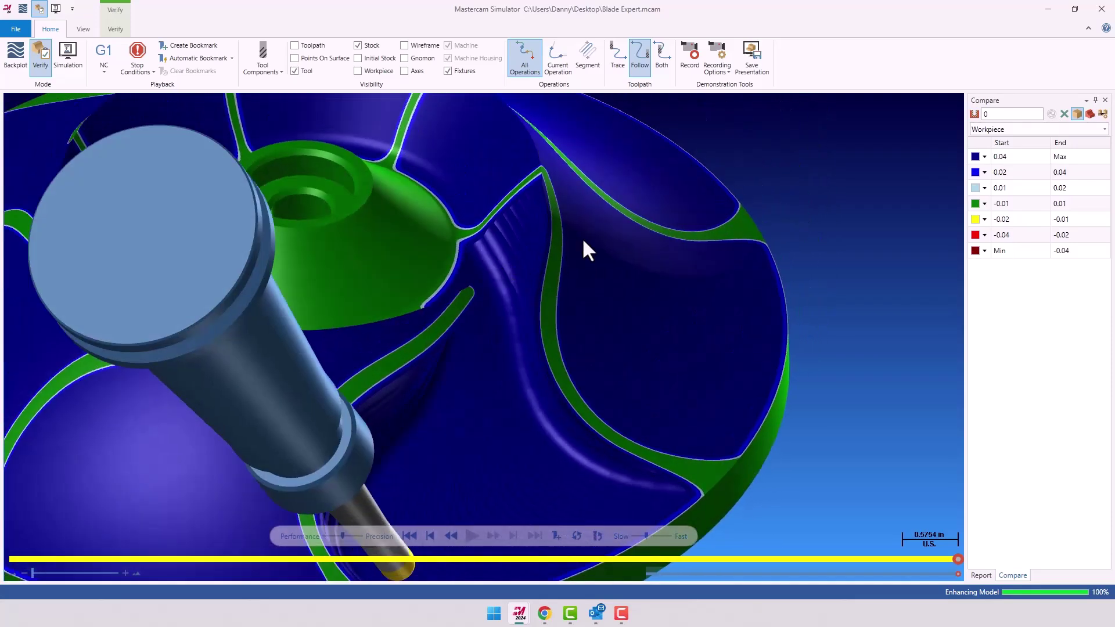
# Close Simulator and switch the graphics view to Top.
pyautogui.click(1102, 9)
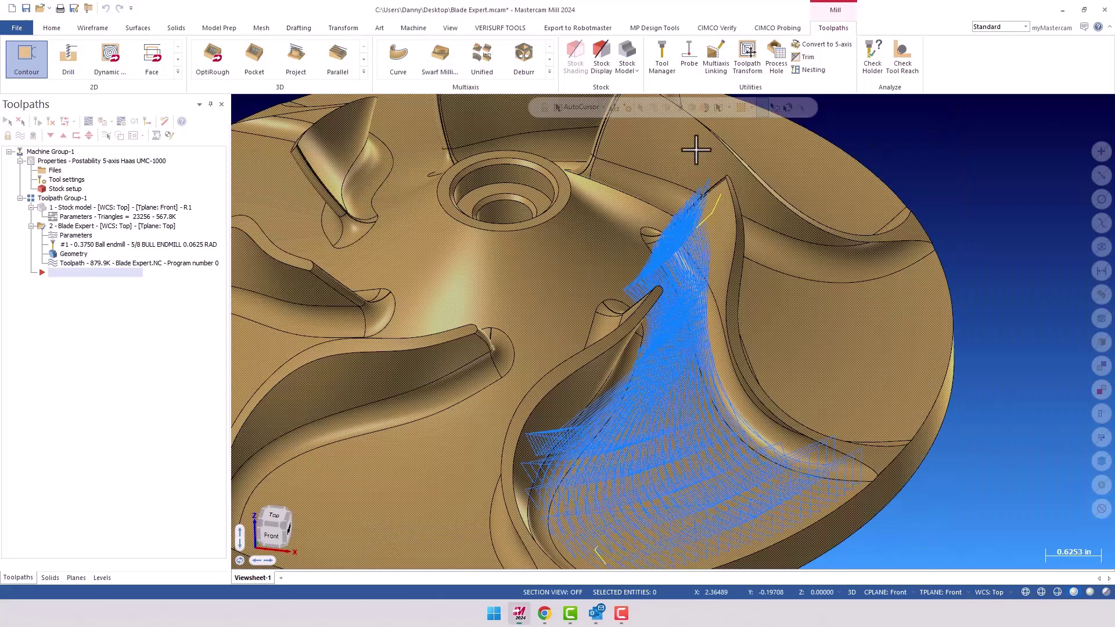
pyautogui.rightClick(555, 235)
pyautogui.click(593, 314)
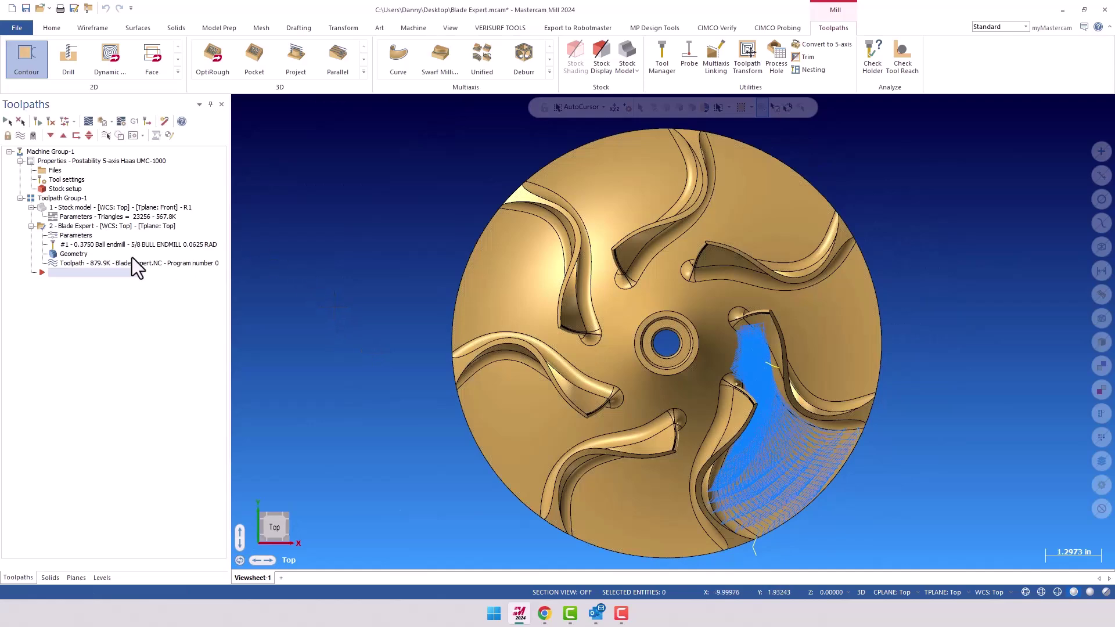
# Set Blade Expert to machine All segments and regenerate the toolpath.
pyautogui.click(57, 236)
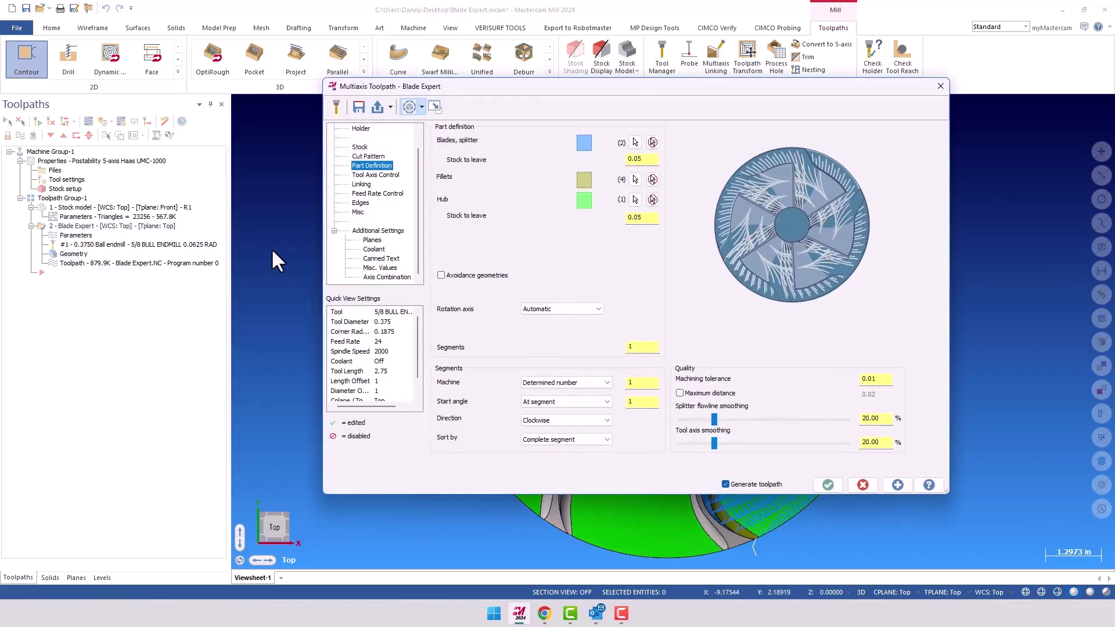
pyautogui.moveTo(629, 349)
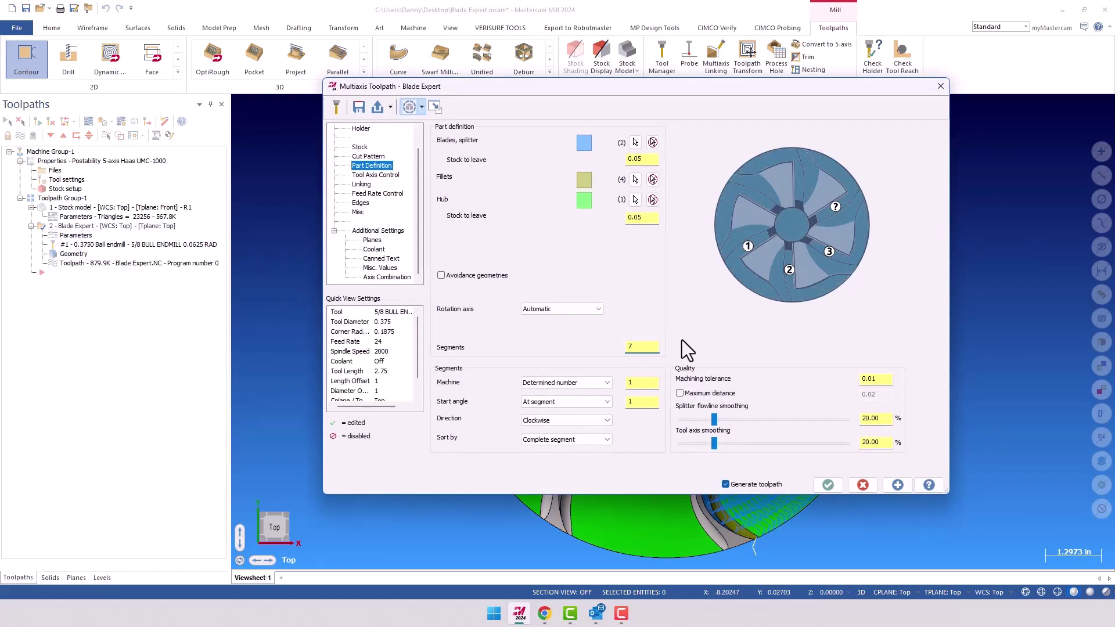
pyautogui.click(607, 382)
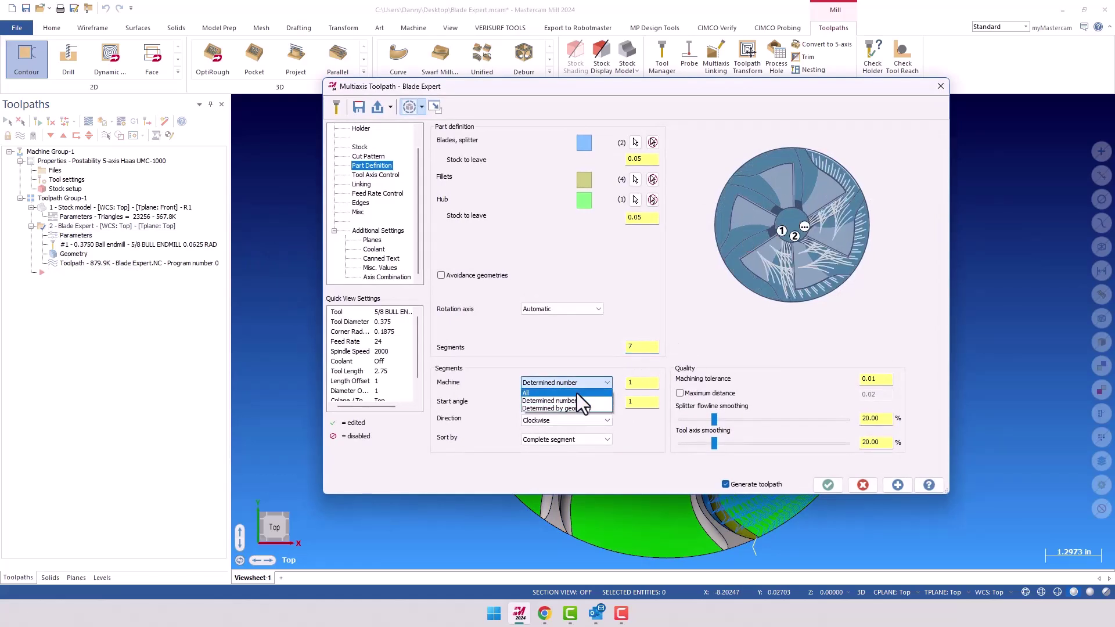
pyautogui.click(577, 392)
pyautogui.click(648, 400)
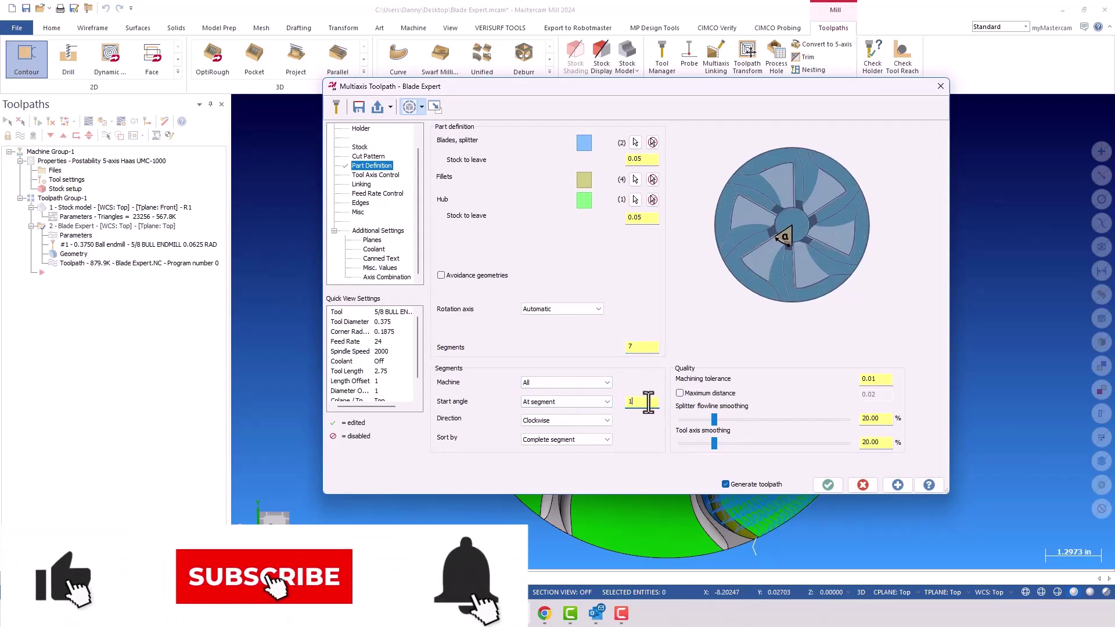
pyautogui.click(827, 485)
pyautogui.moveTo(385, 256)
pyautogui.mouseDown(button='middle')
pyautogui.moveTo(413, 287)
pyautogui.moveTo(436, 277)
pyautogui.moveTo(426, 228)
pyautogui.moveTo(428, 293)
pyautogui.moveTo(440, 245)
pyautogui.moveTo(423, 299)
pyautogui.moveTo(430, 281)
pyautogui.mouseUp(button='middle')
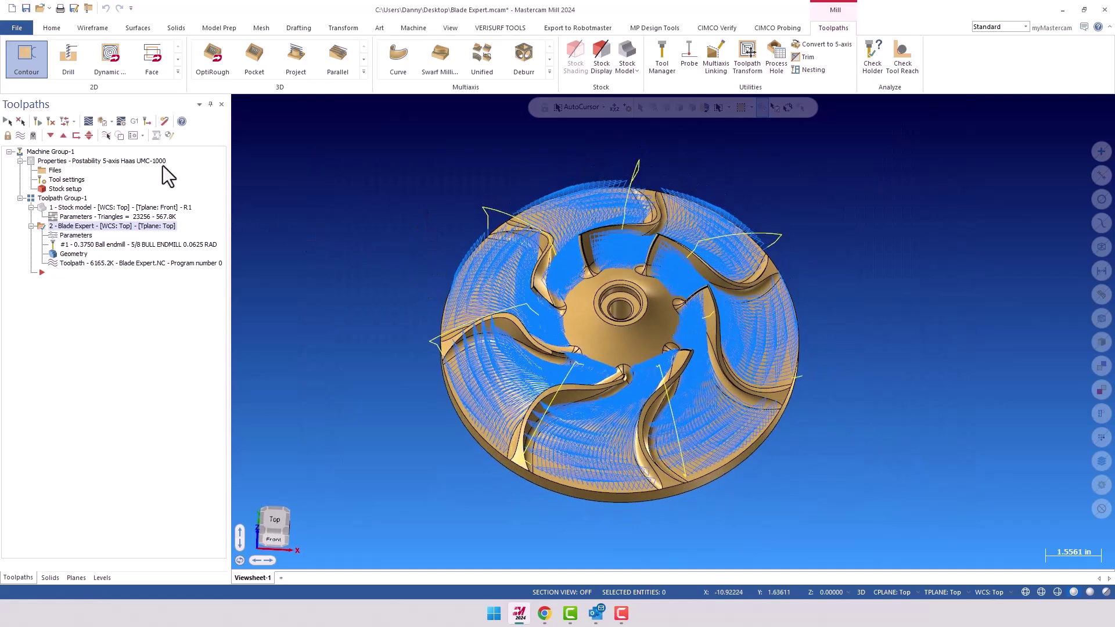
# Play the seven-segment roughing in Simulator, watching each vane gap get cut, then return to Mill.
pyautogui.click(103, 124)
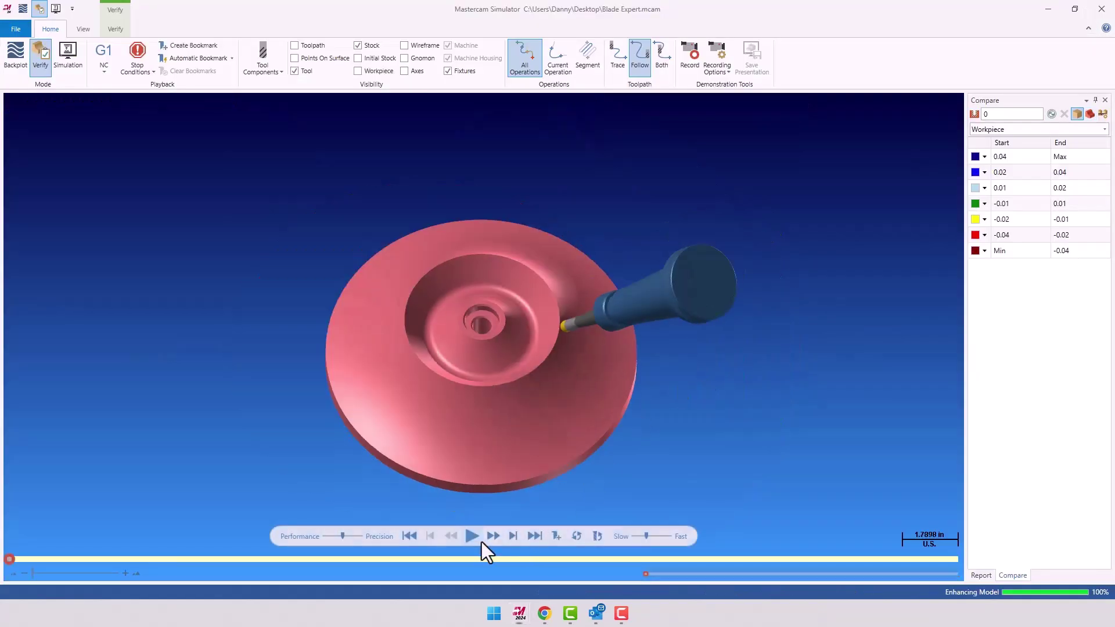
pyautogui.click(472, 535)
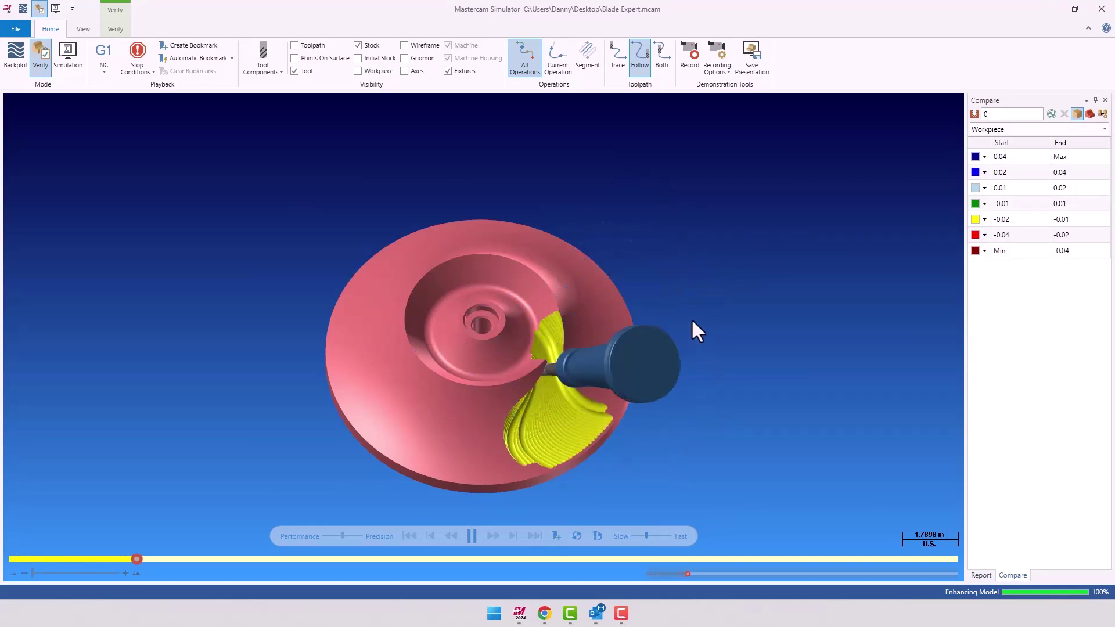
pyautogui.scroll(-2, 692, 318)
pyautogui.moveTo(641, 407); pyautogui.dragTo(630, 354, button='middle')
pyautogui.scroll(3, 535, 383)
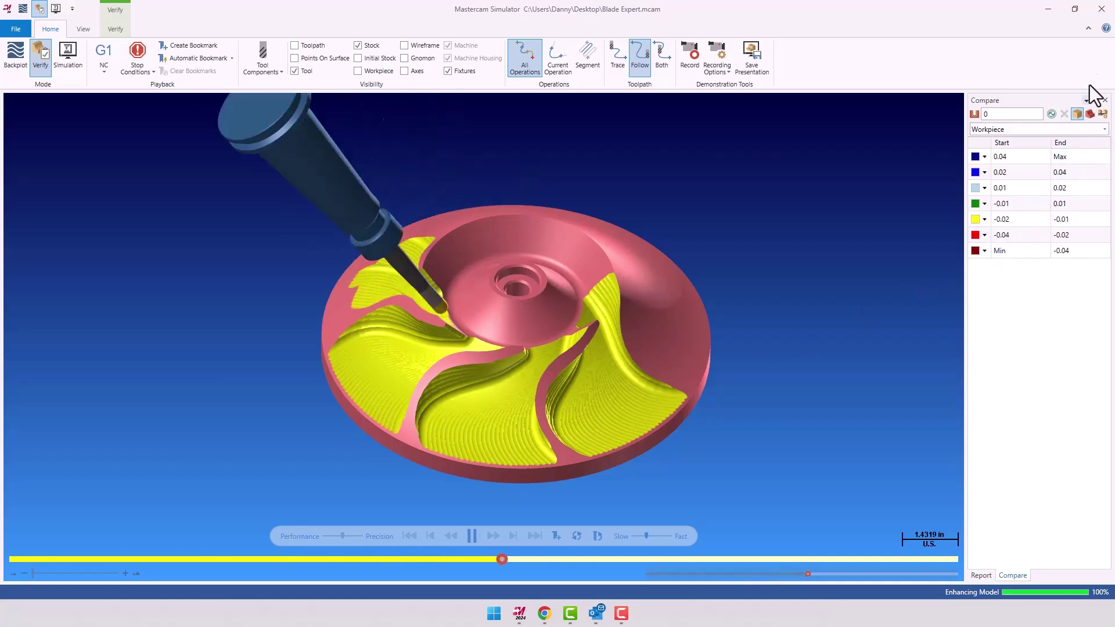
pyautogui.click(1101, 9)
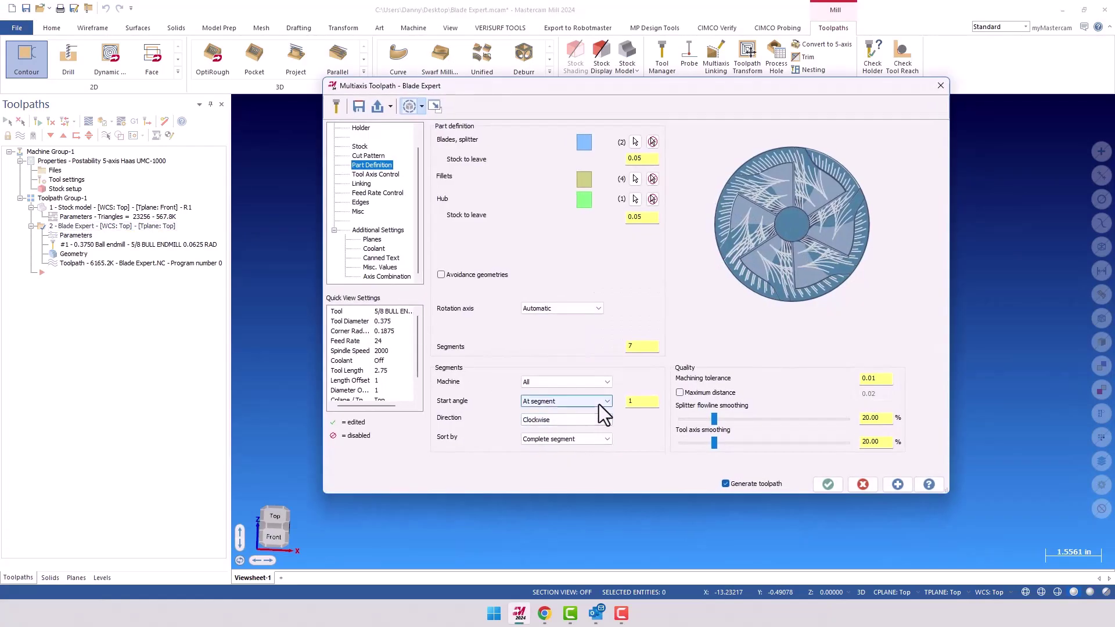
# Change Blade Expert's Sort by option to Depths and regenerate the roughing toolpath.
pyautogui.click(598, 439)
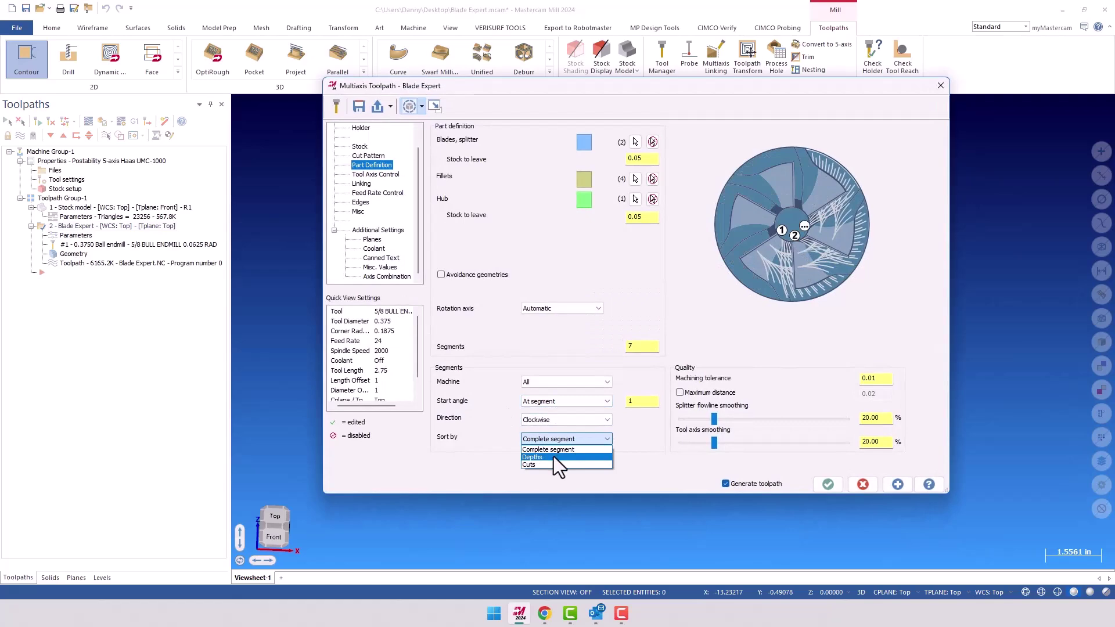
pyautogui.click(552, 457)
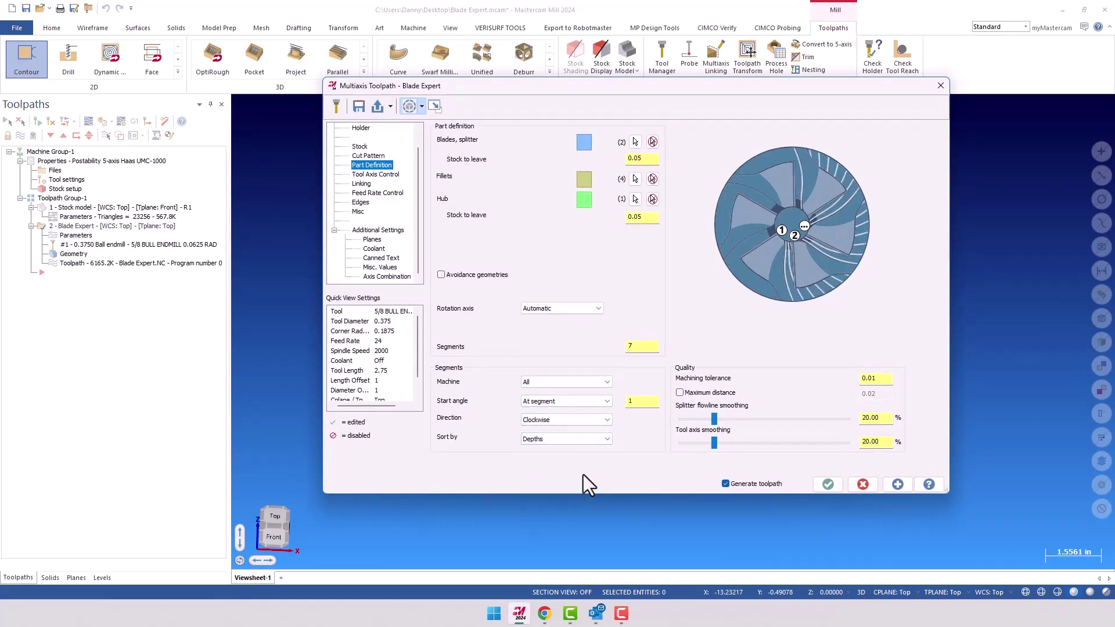
pyautogui.click(828, 485)
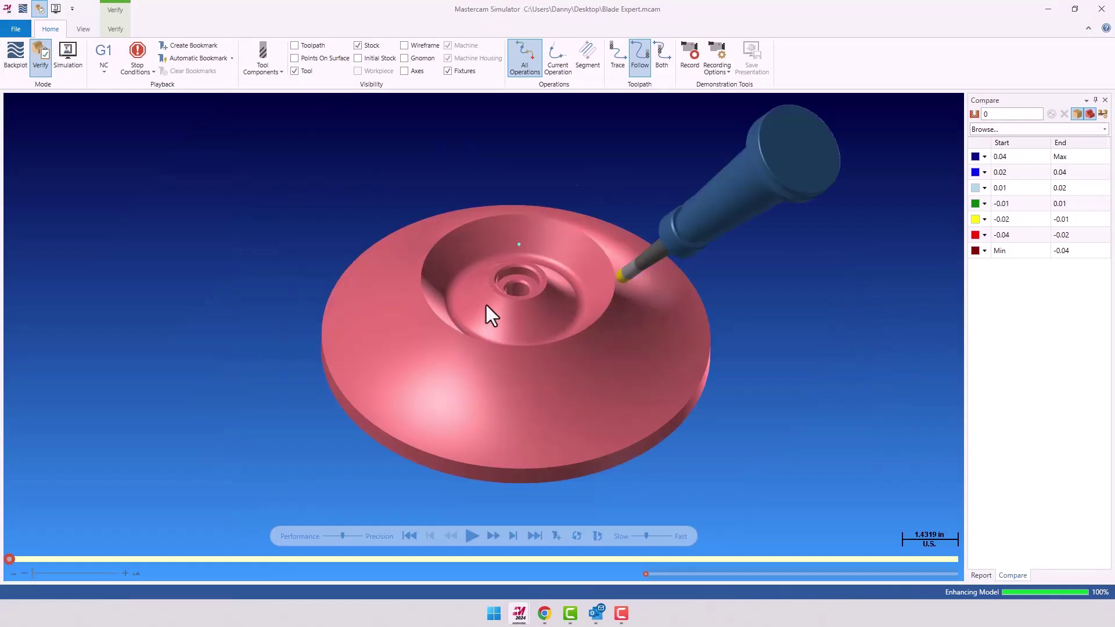
# Play the depth-sorted roughing to the end, viewing the impeller from several angles.
pyautogui.click(472, 536)
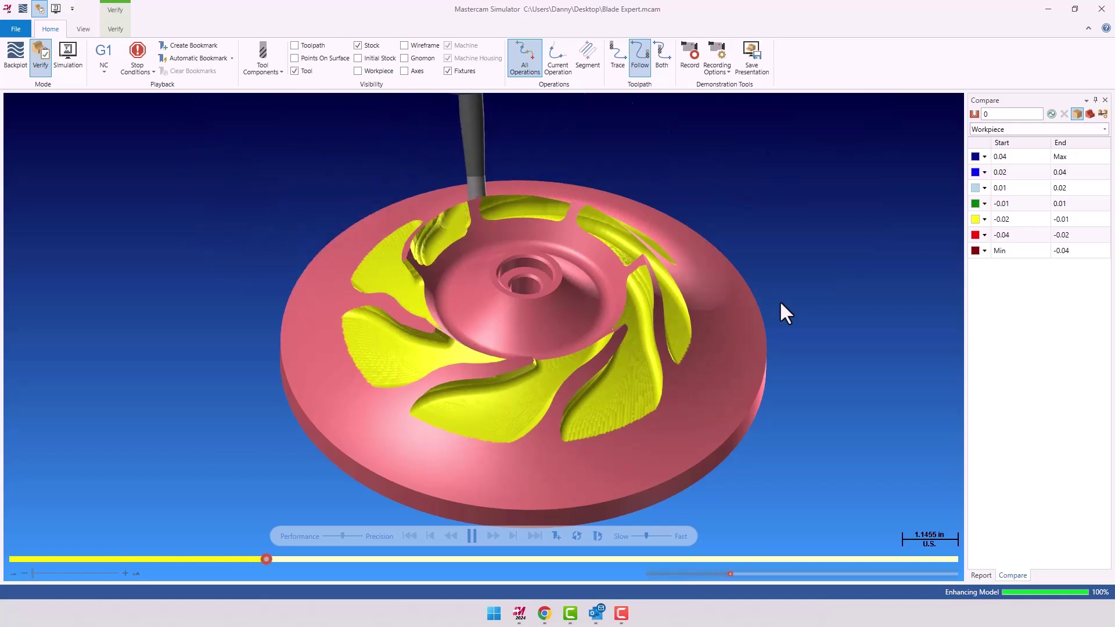
pyautogui.moveTo(779, 301); pyautogui.dragTo(644, 389, button='middle')
pyautogui.scroll(3, 643, 389)
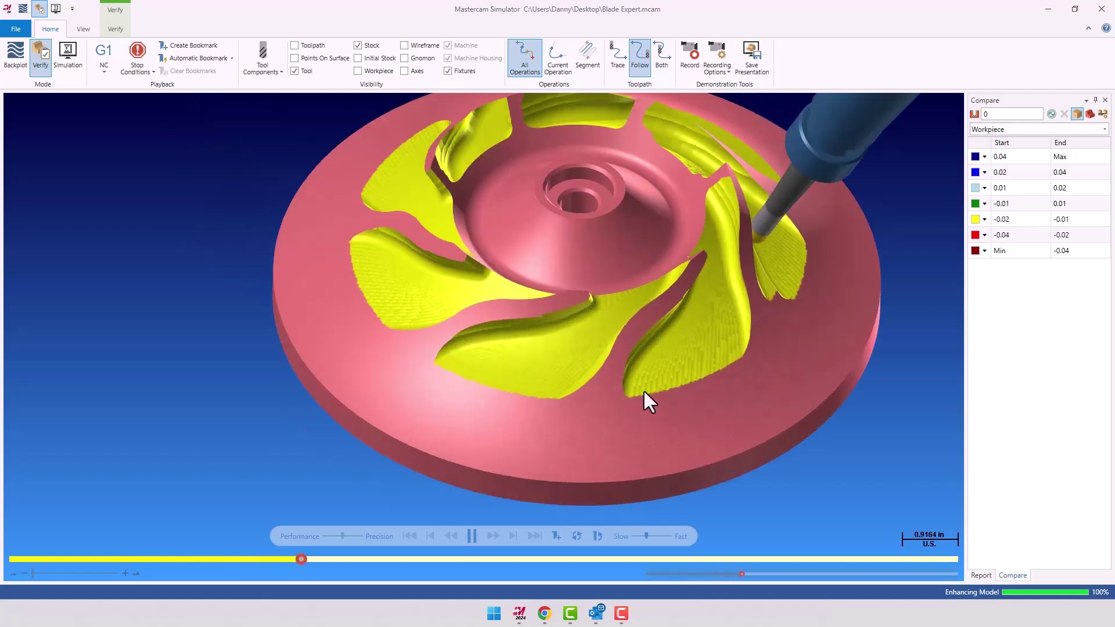
pyautogui.scroll(-3, 681, 360)
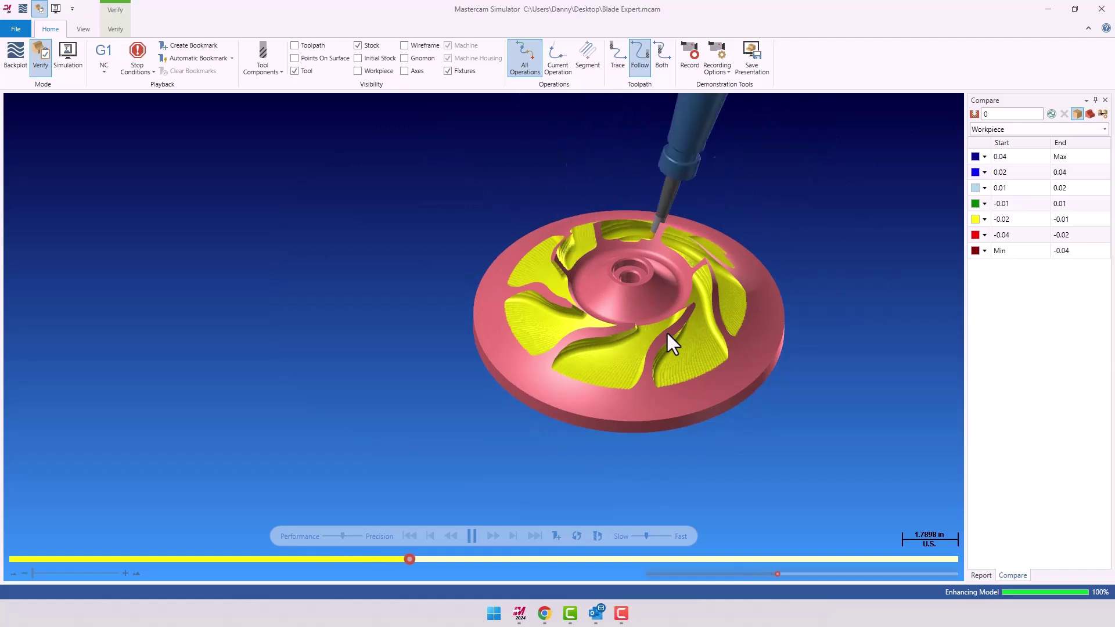
pyautogui.moveTo(667, 331); pyautogui.dragTo(753, 308, button='middle')
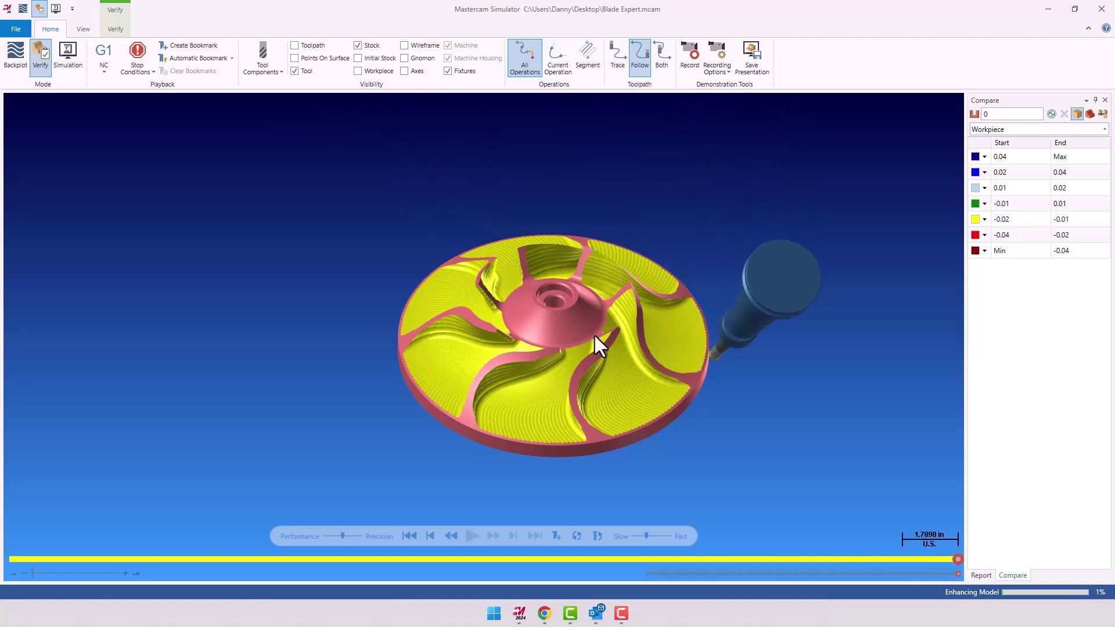
pyautogui.moveTo(622, 325)
pyautogui.mouseDown(button='middle')
pyautogui.moveTo(622, 315)
pyautogui.moveTo(615, 338)
pyautogui.mouseUp(button='middle')
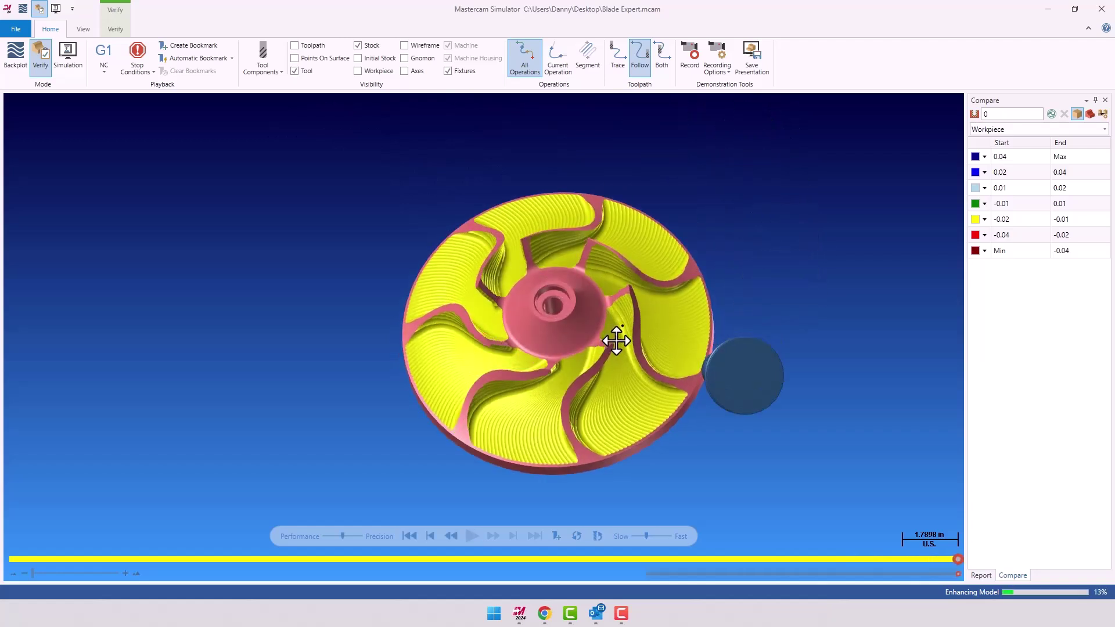
pyautogui.scroll(2, 569, 331)
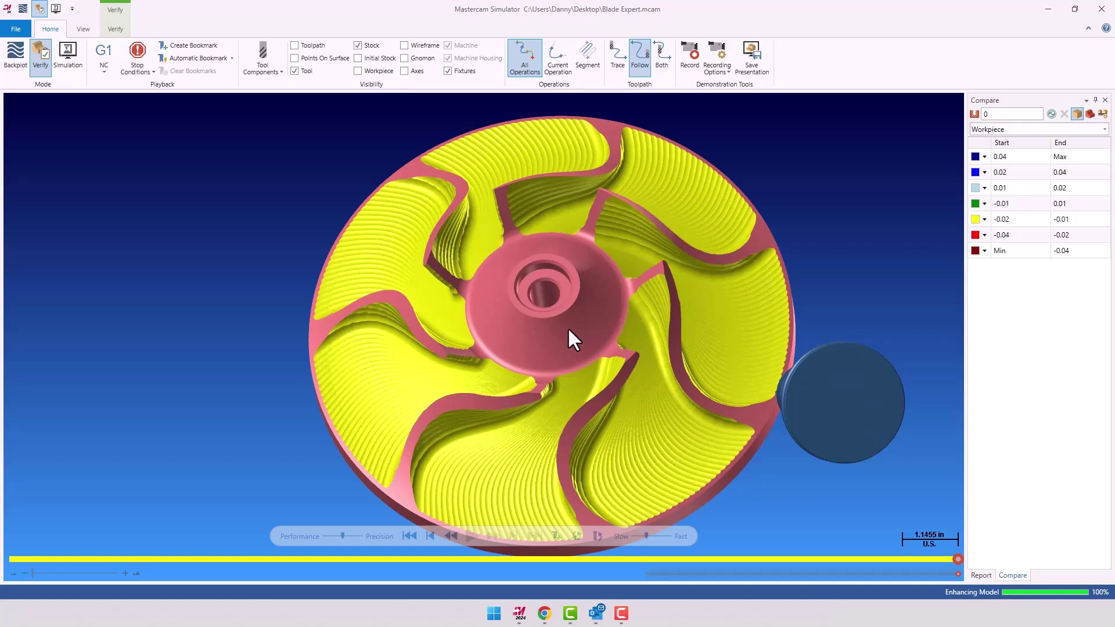
# Run Compare on the roughed impeller, showing passages at 0.02–0.04 and hub within ±0.01.
pyautogui.click(1051, 115)
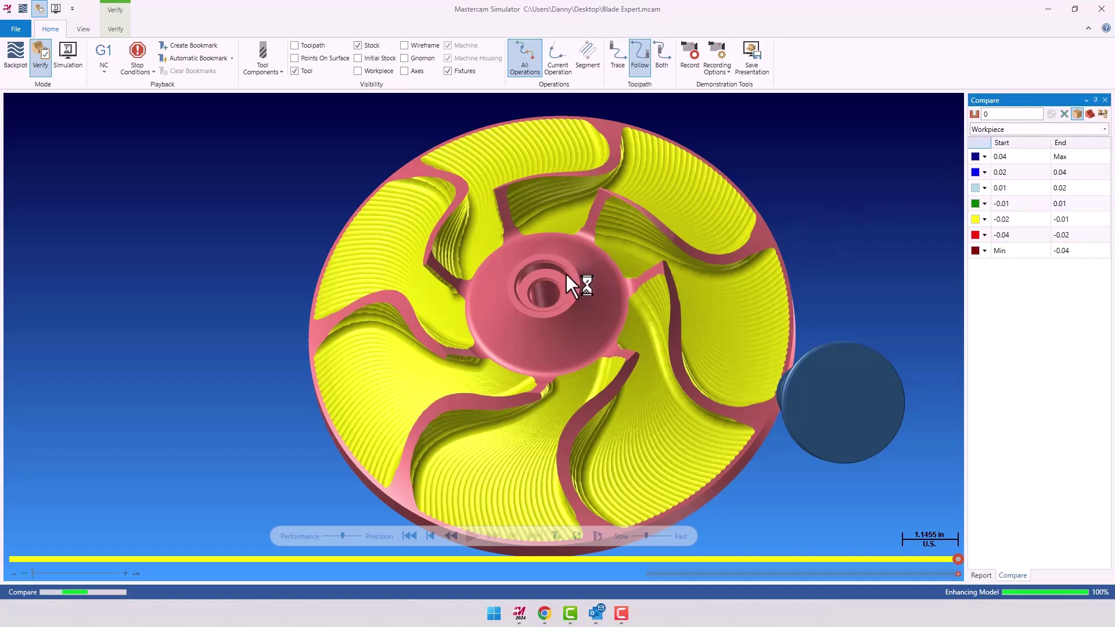
pyautogui.moveTo(567, 273)
pyautogui.mouseDown()
pyautogui.moveTo(557, 323)
pyautogui.moveTo(568, 278)
pyautogui.moveTo(619, 297)
pyautogui.moveTo(603, 316)
pyautogui.moveTo(582, 259)
pyautogui.moveTo(541, 291)
pyautogui.moveTo(555, 288)
pyautogui.mouseUp()
pyautogui.scroll(-3, 566, 287)
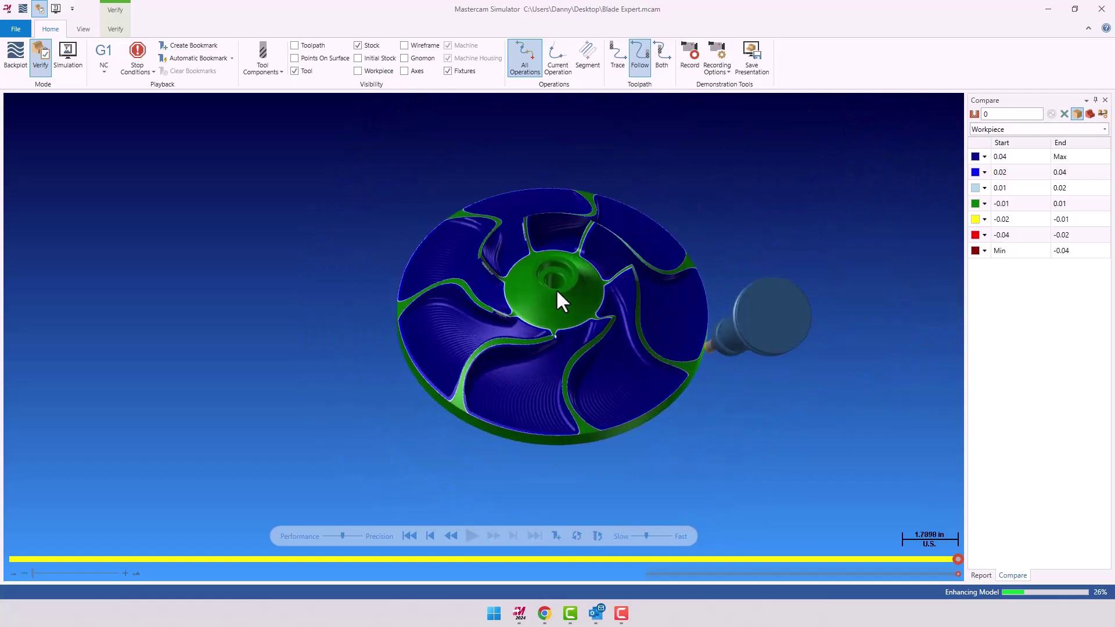